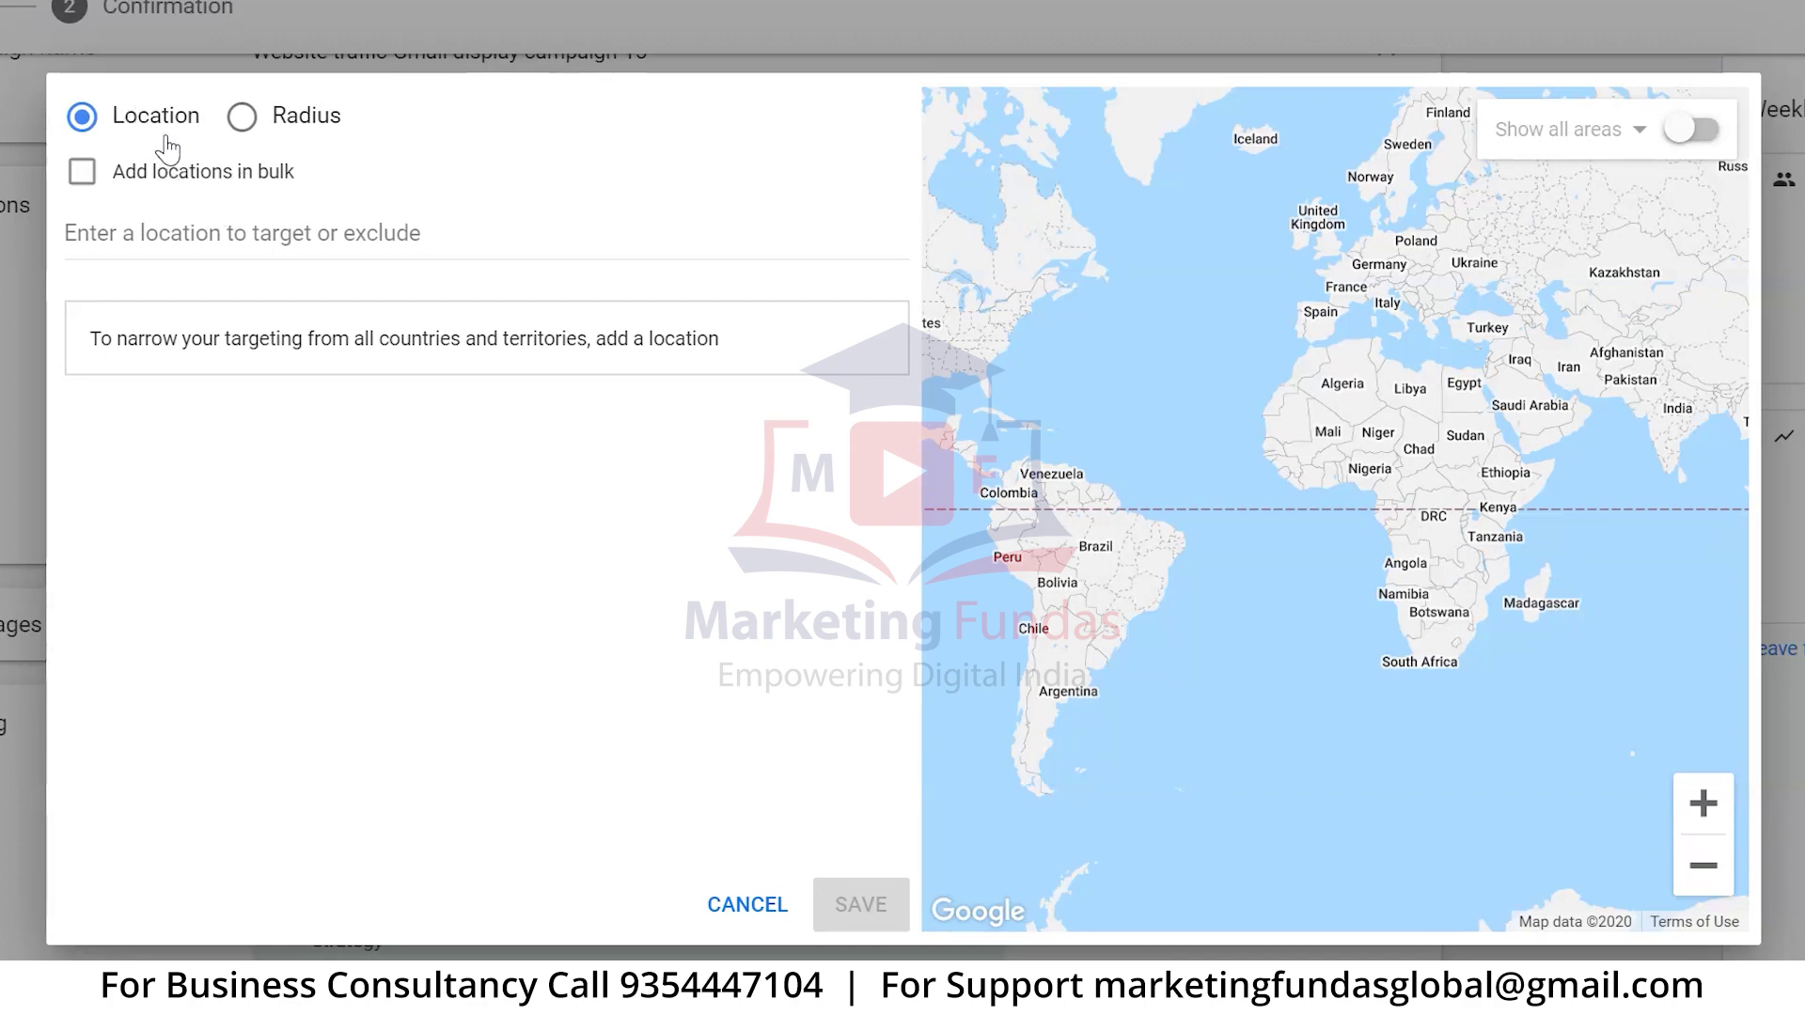
Step: Add Delhi, India (union territory) and Punjab, India (state) as targeted locations
left_click(281, 227)
type("delhi")
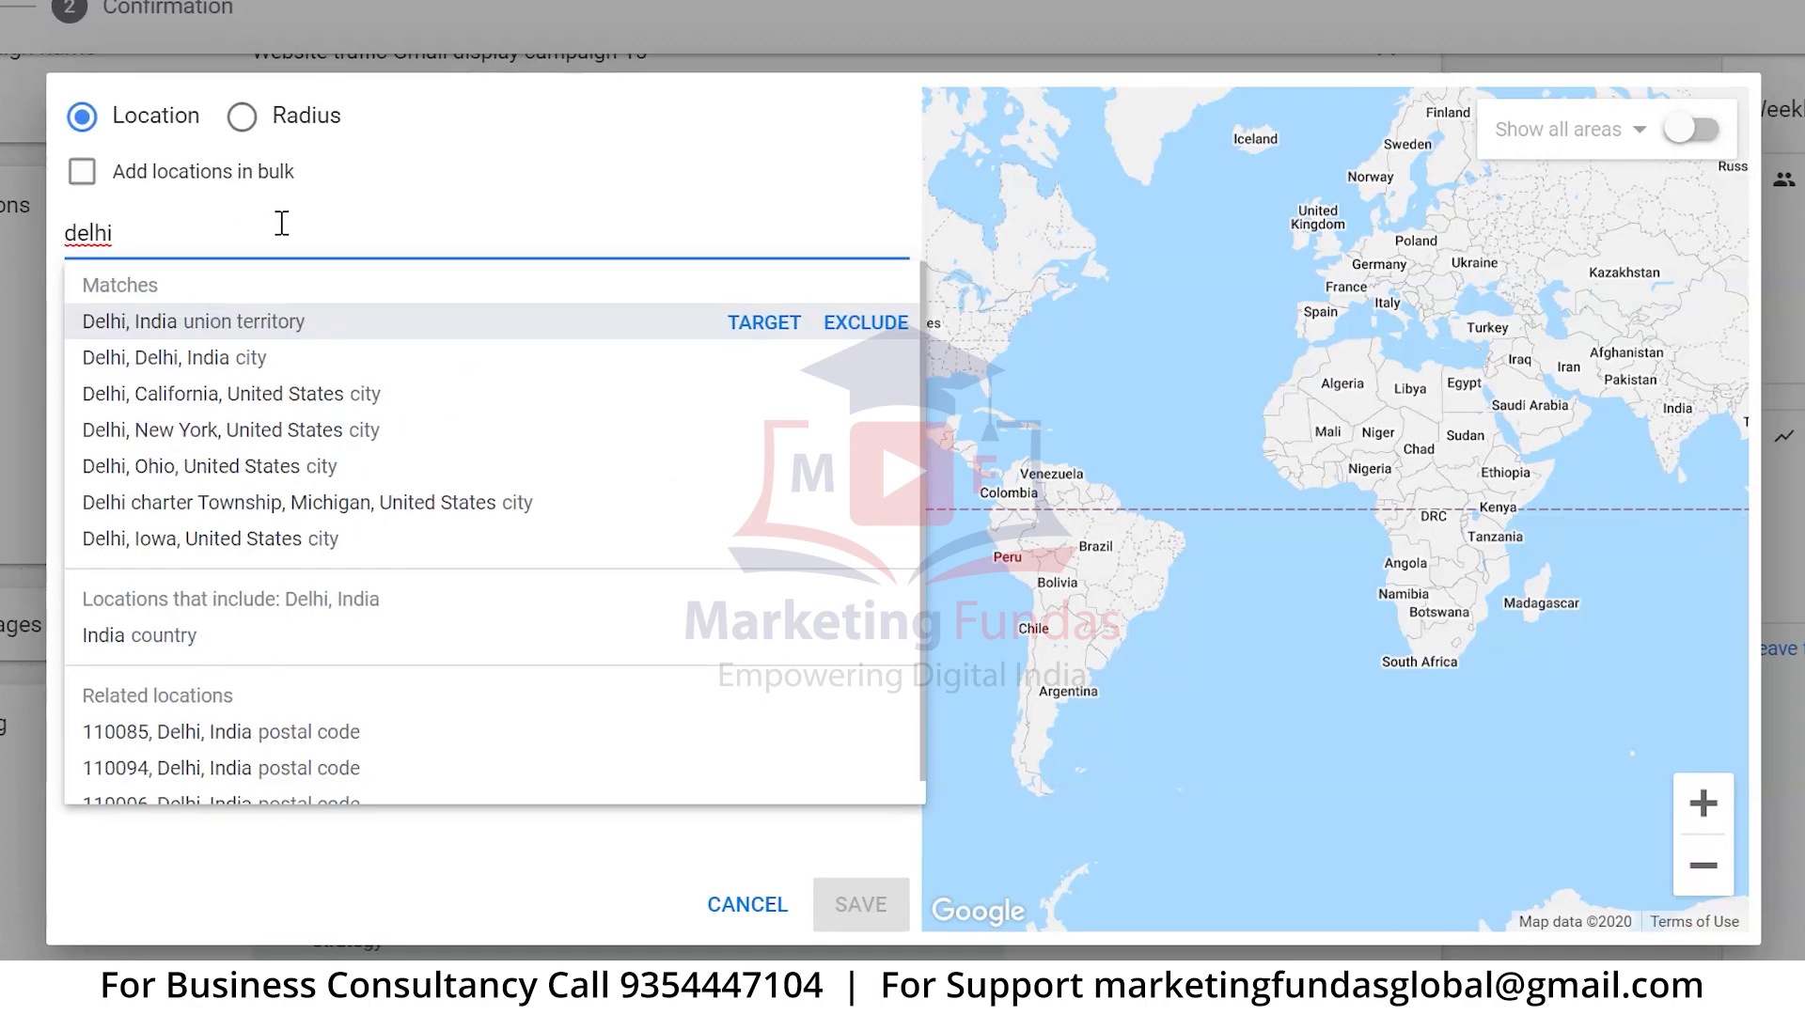
left_click(252, 321)
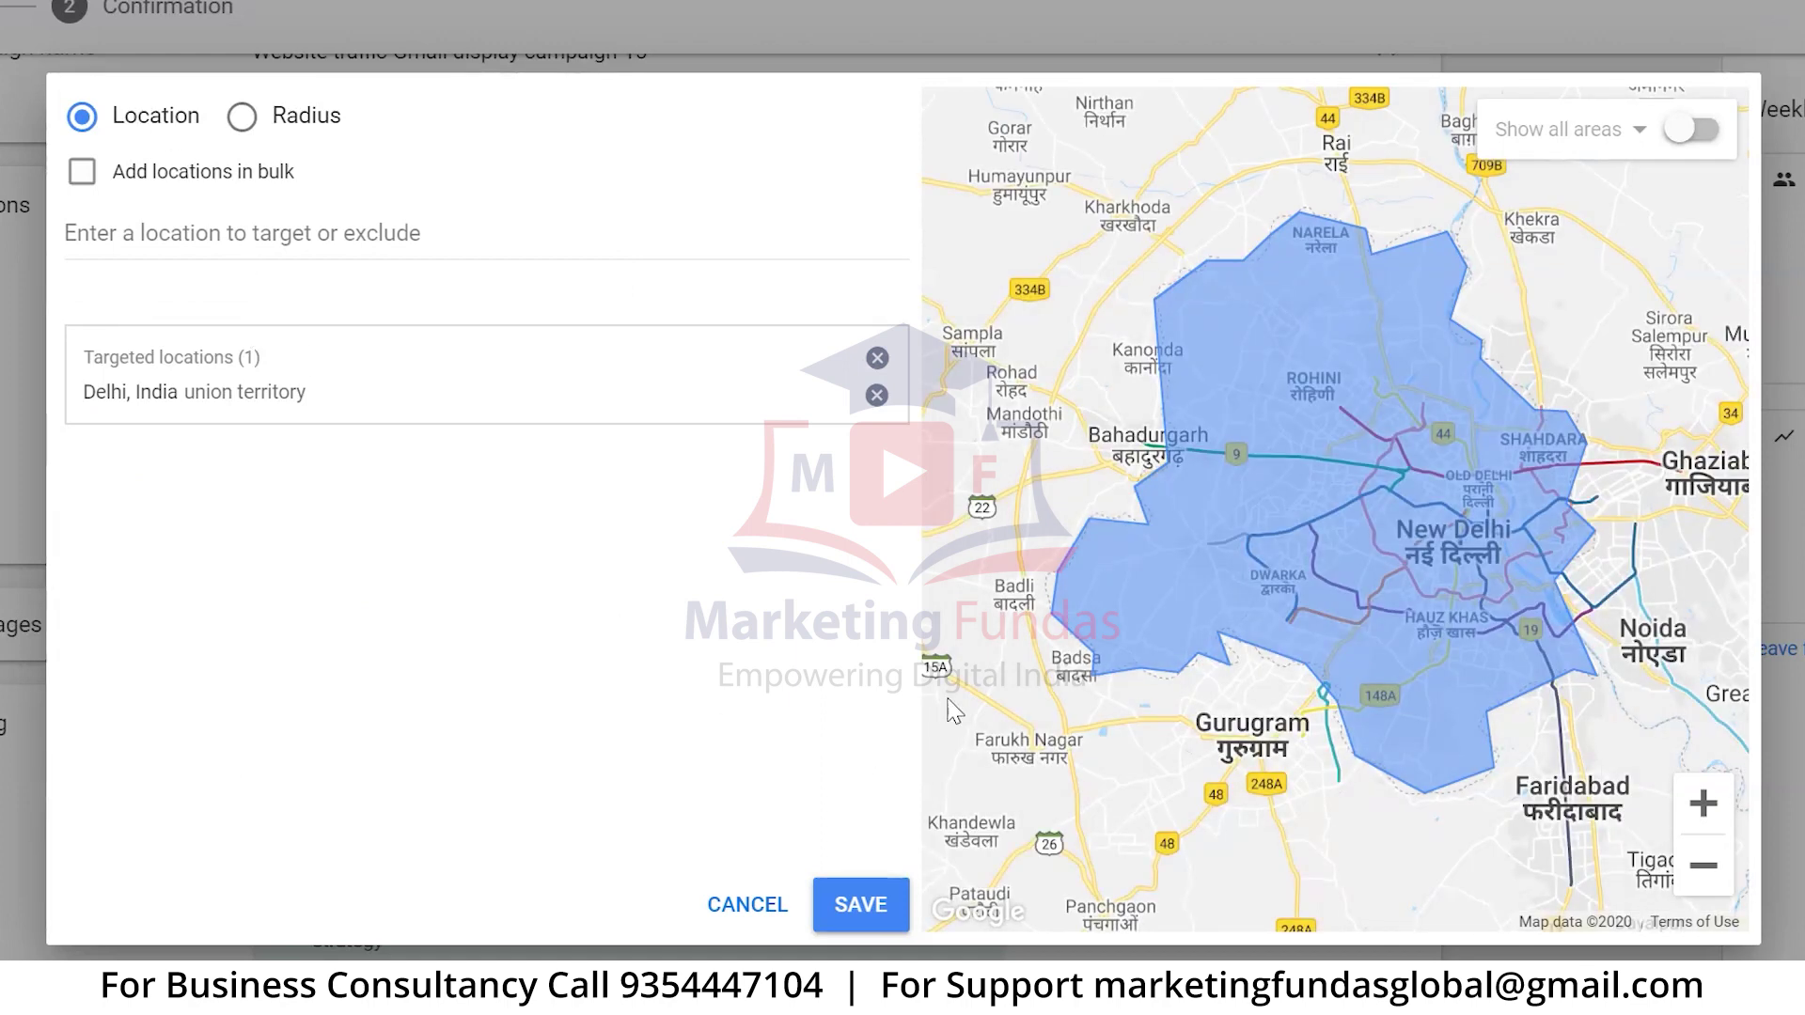
left_click(383, 223)
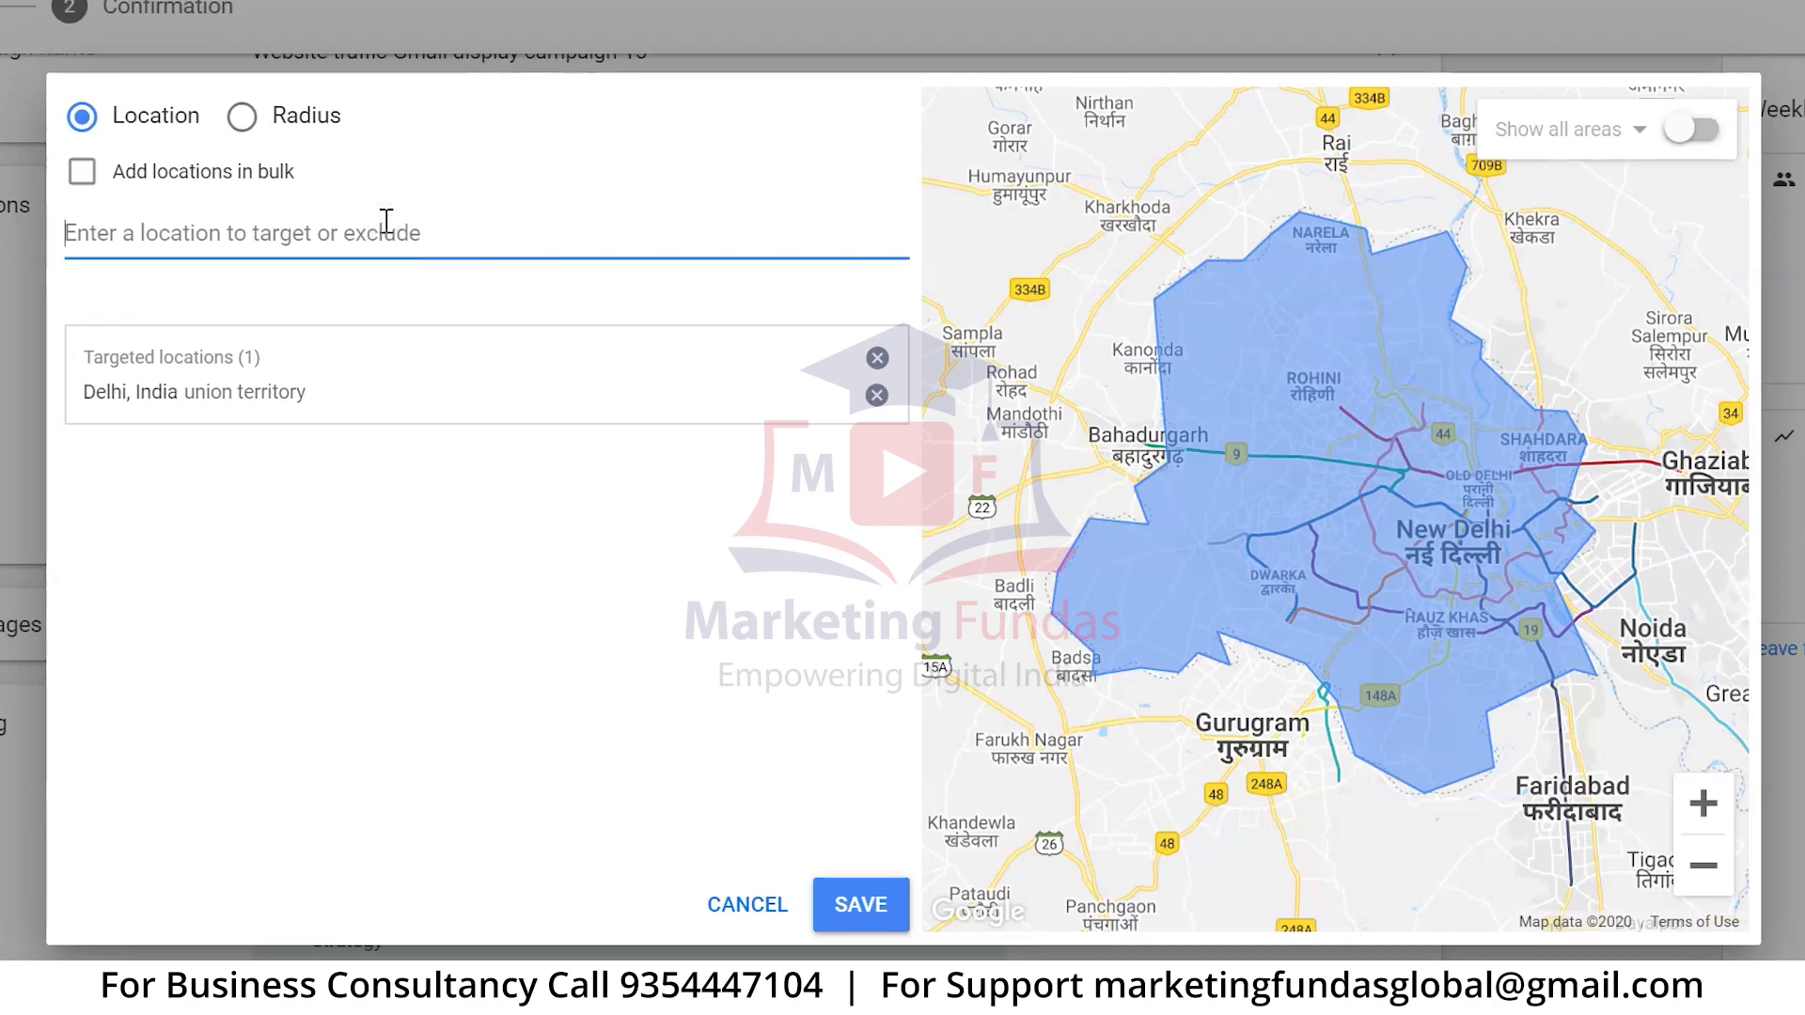
type("punjab")
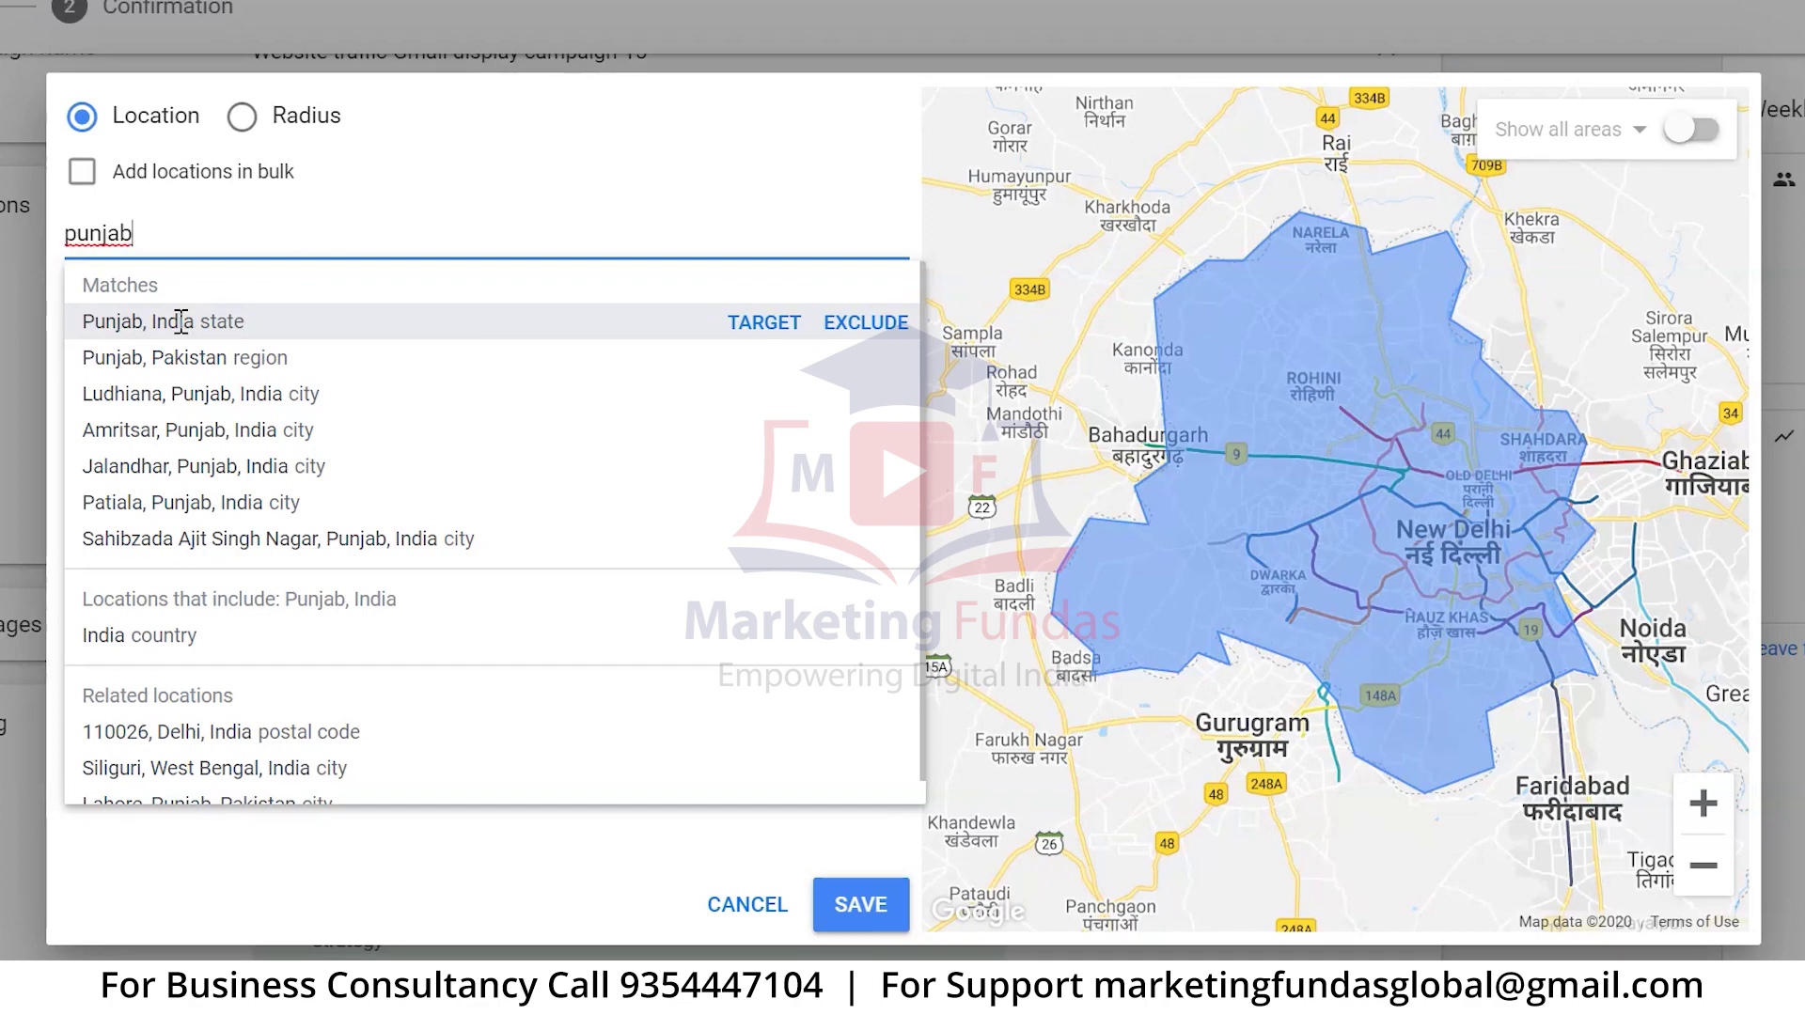
left_click(242, 319)
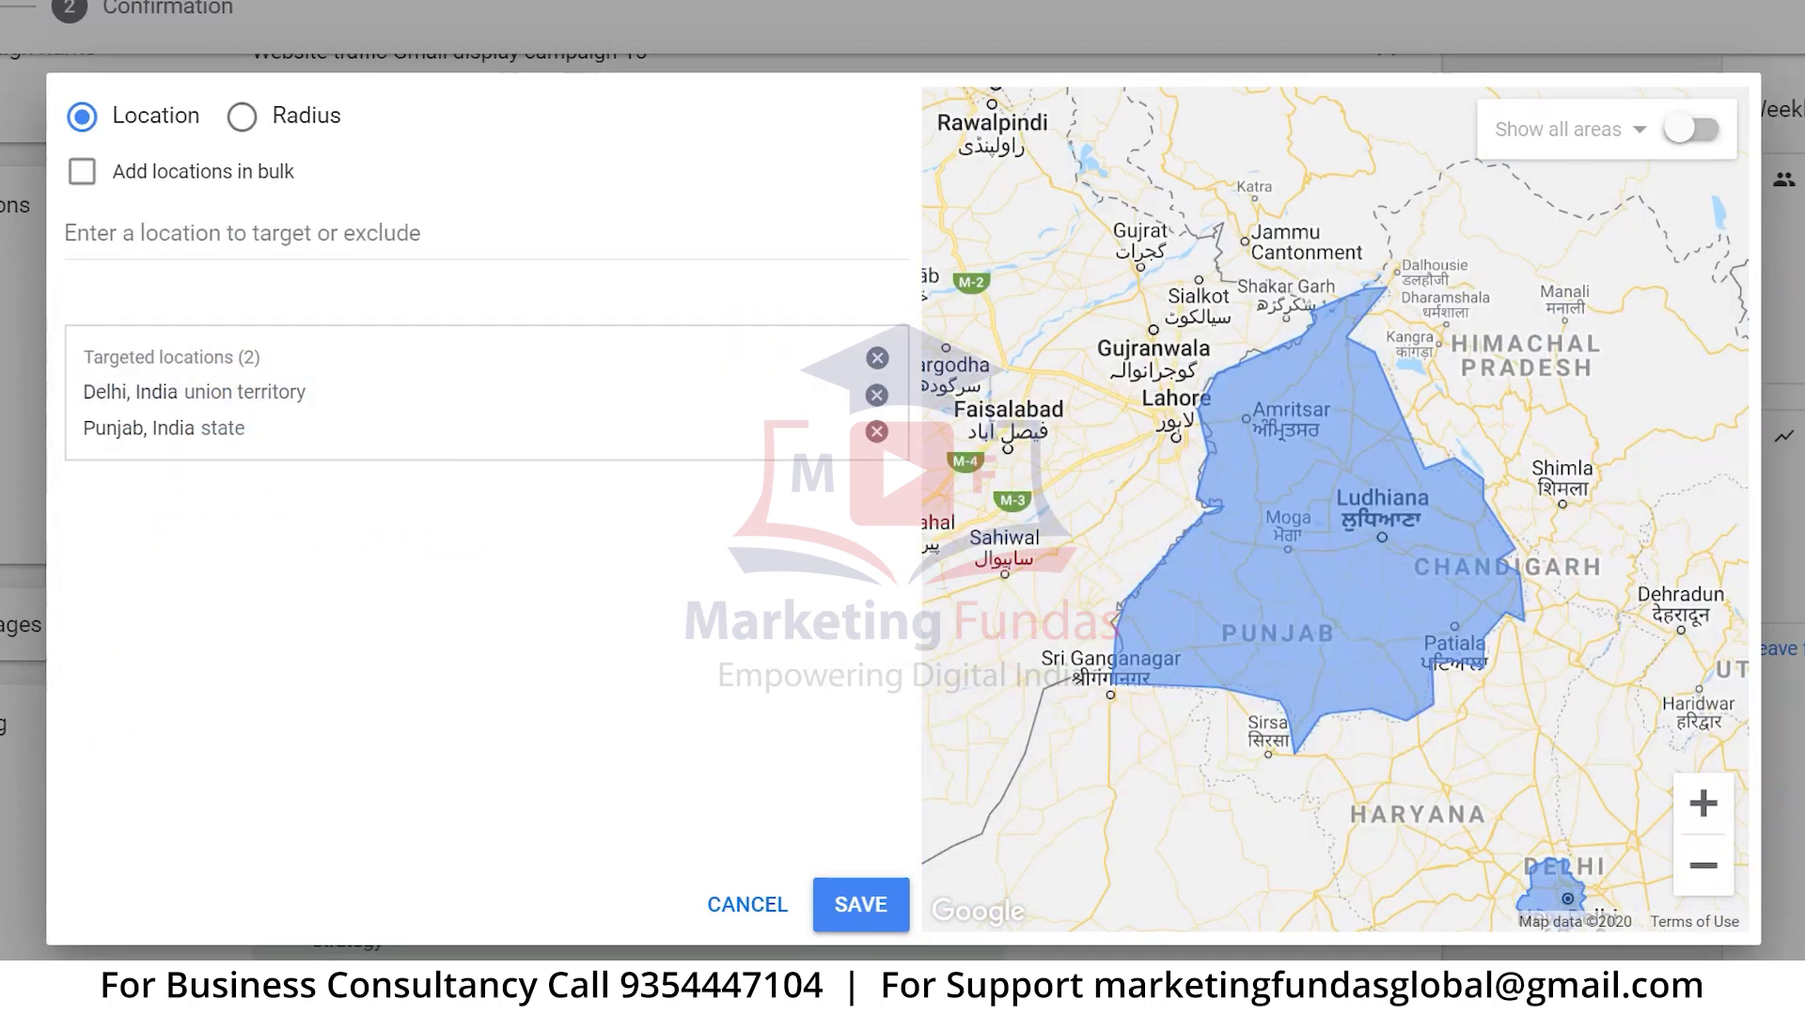
Step: Switch to radius targeting and add a 20 mi radius around Preet Vihar, Delhi
left_click(243, 117)
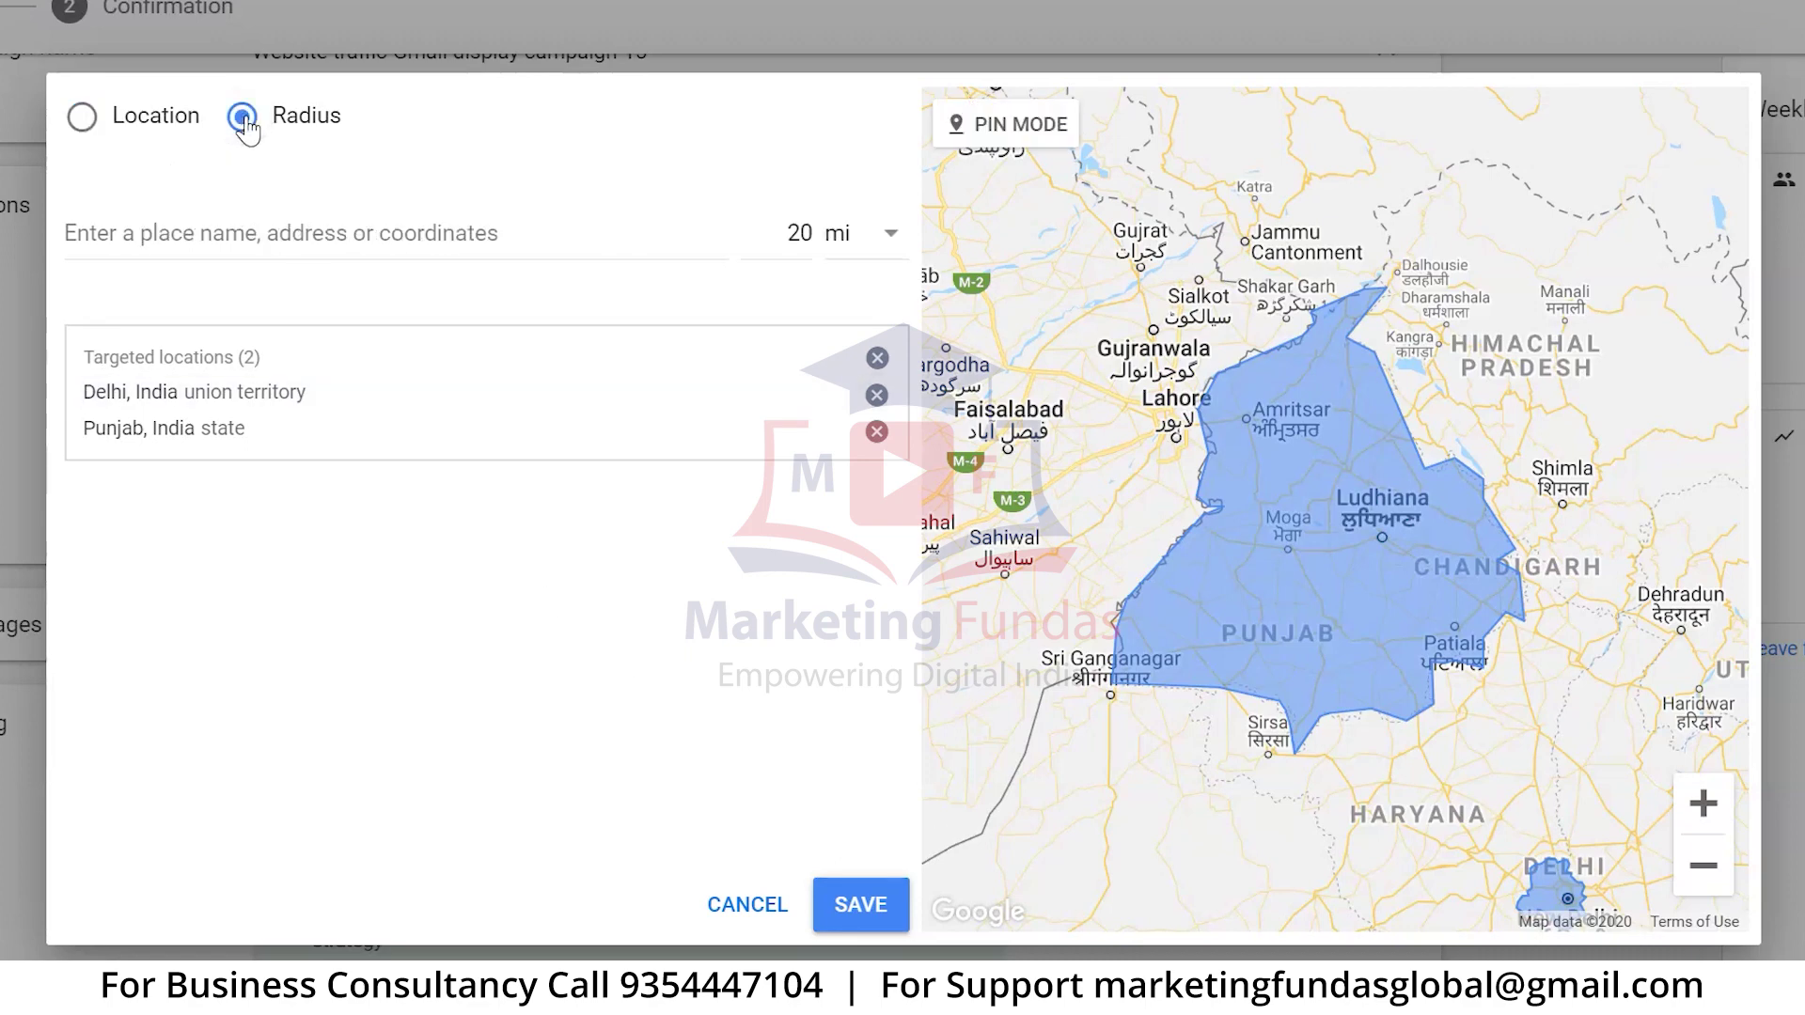
left_click(387, 229)
type("preet")
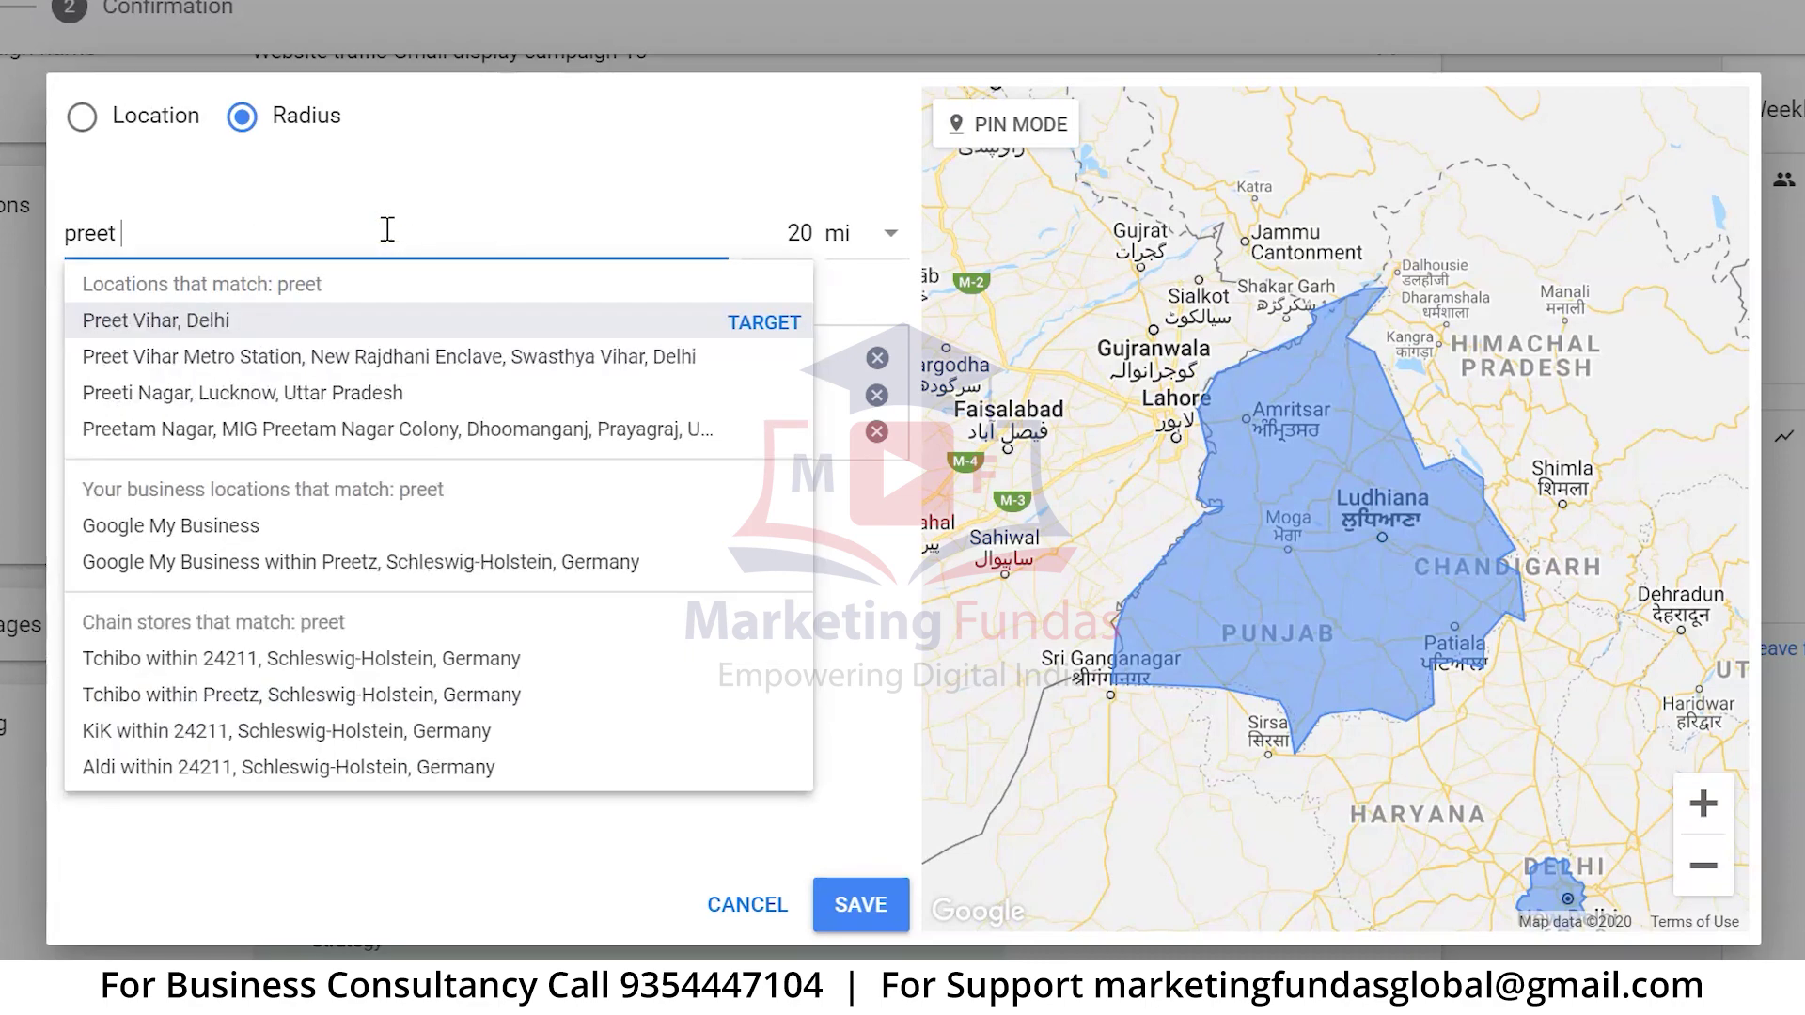
left_click(164, 322)
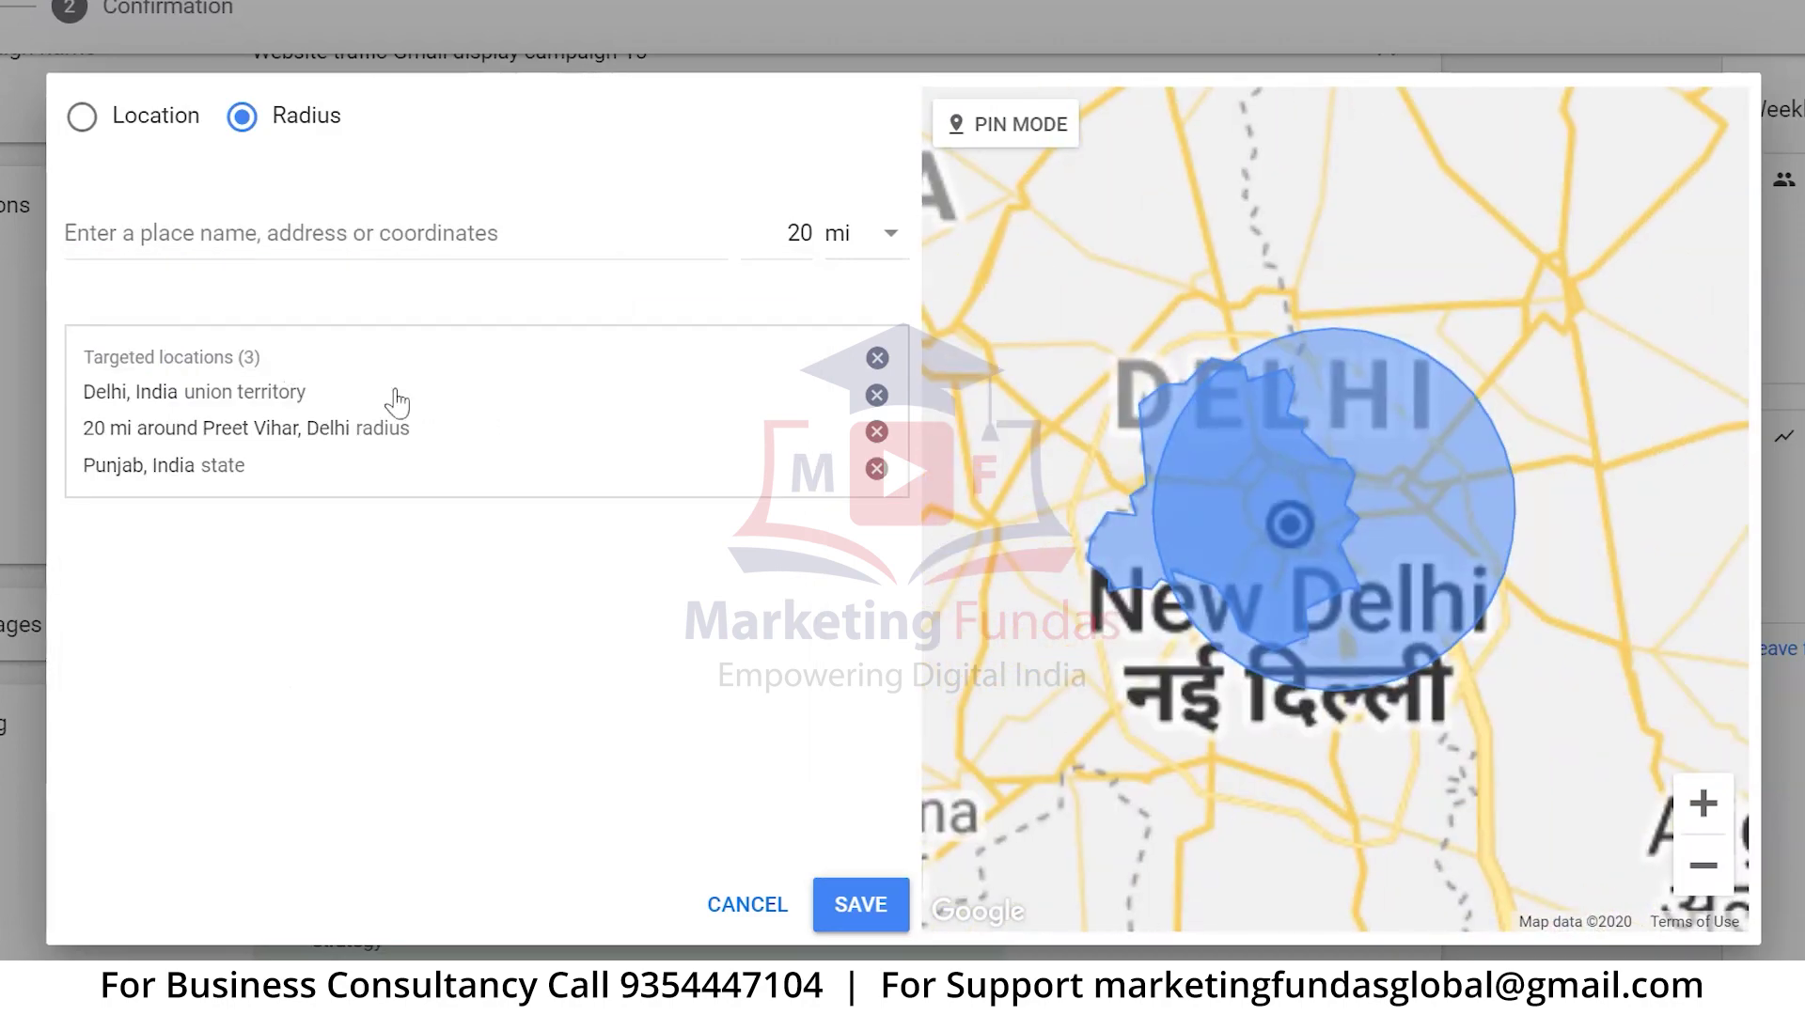
Step: Set the Preet Vihar target radius to 10 km and save the targeted locations
left_click(827, 424)
left_click(982, 499)
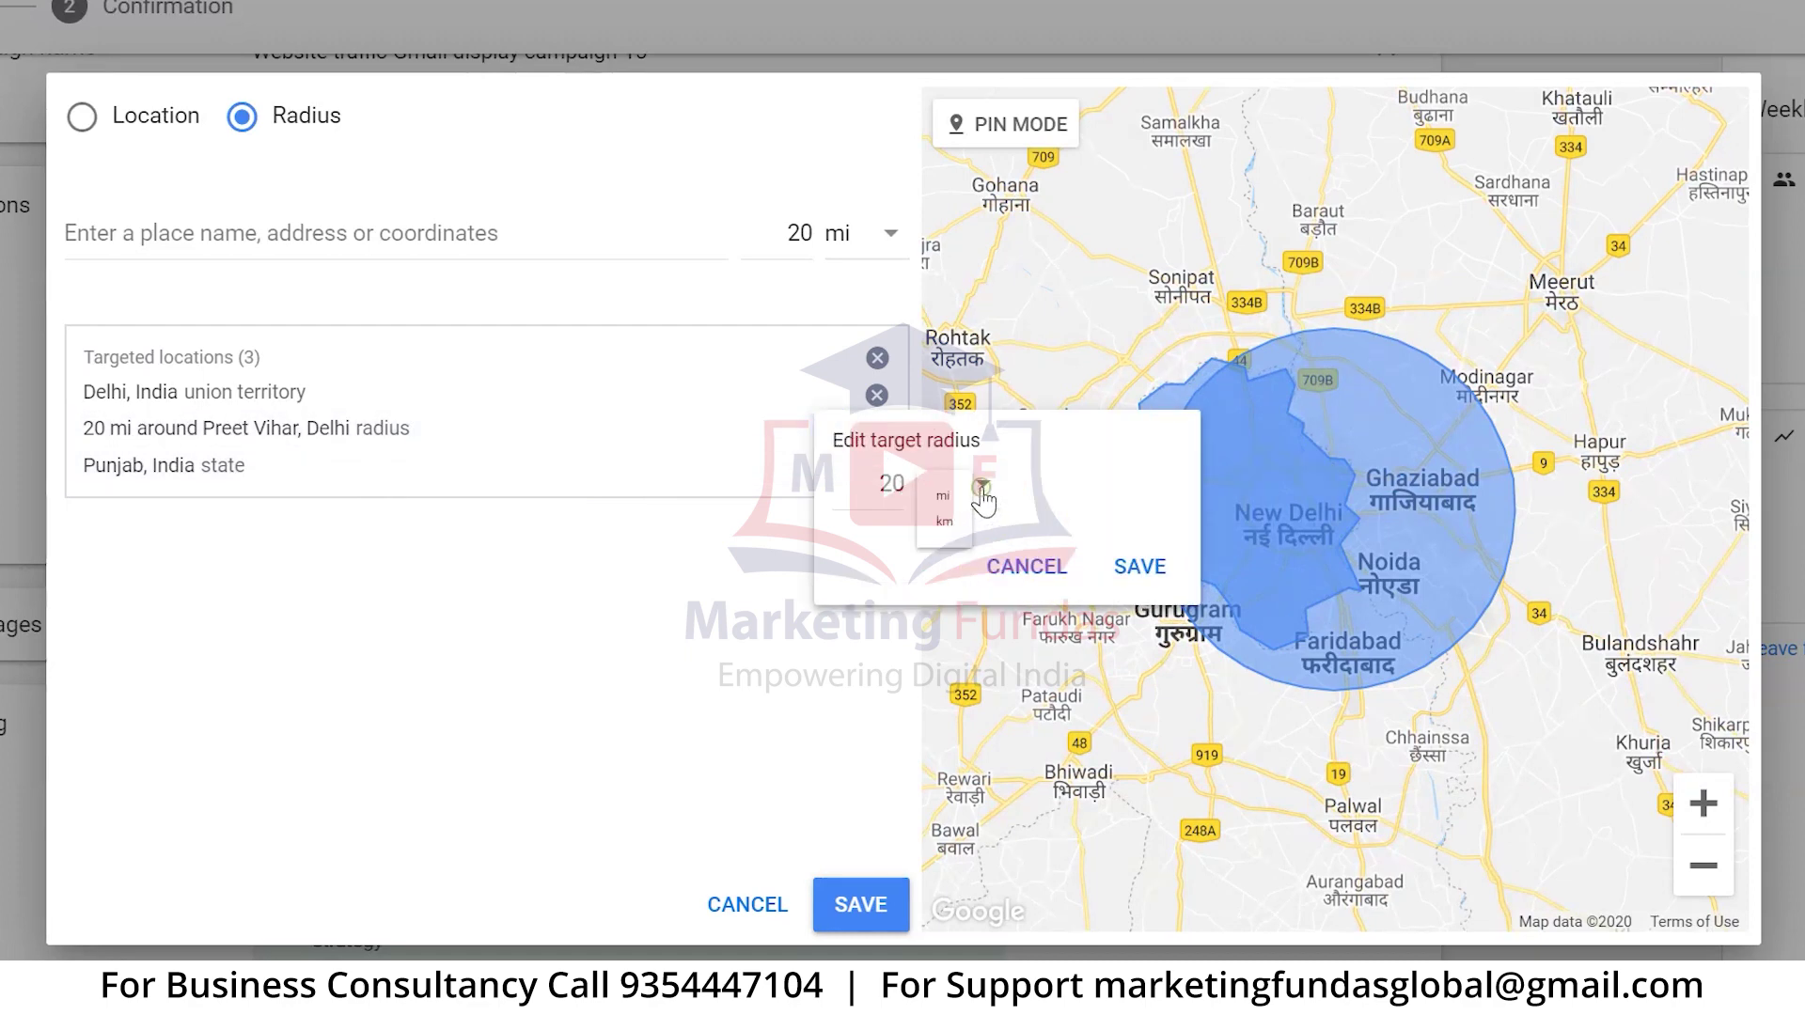
left_click(967, 567)
left_click(892, 485)
key("BackSpace")
type("1")
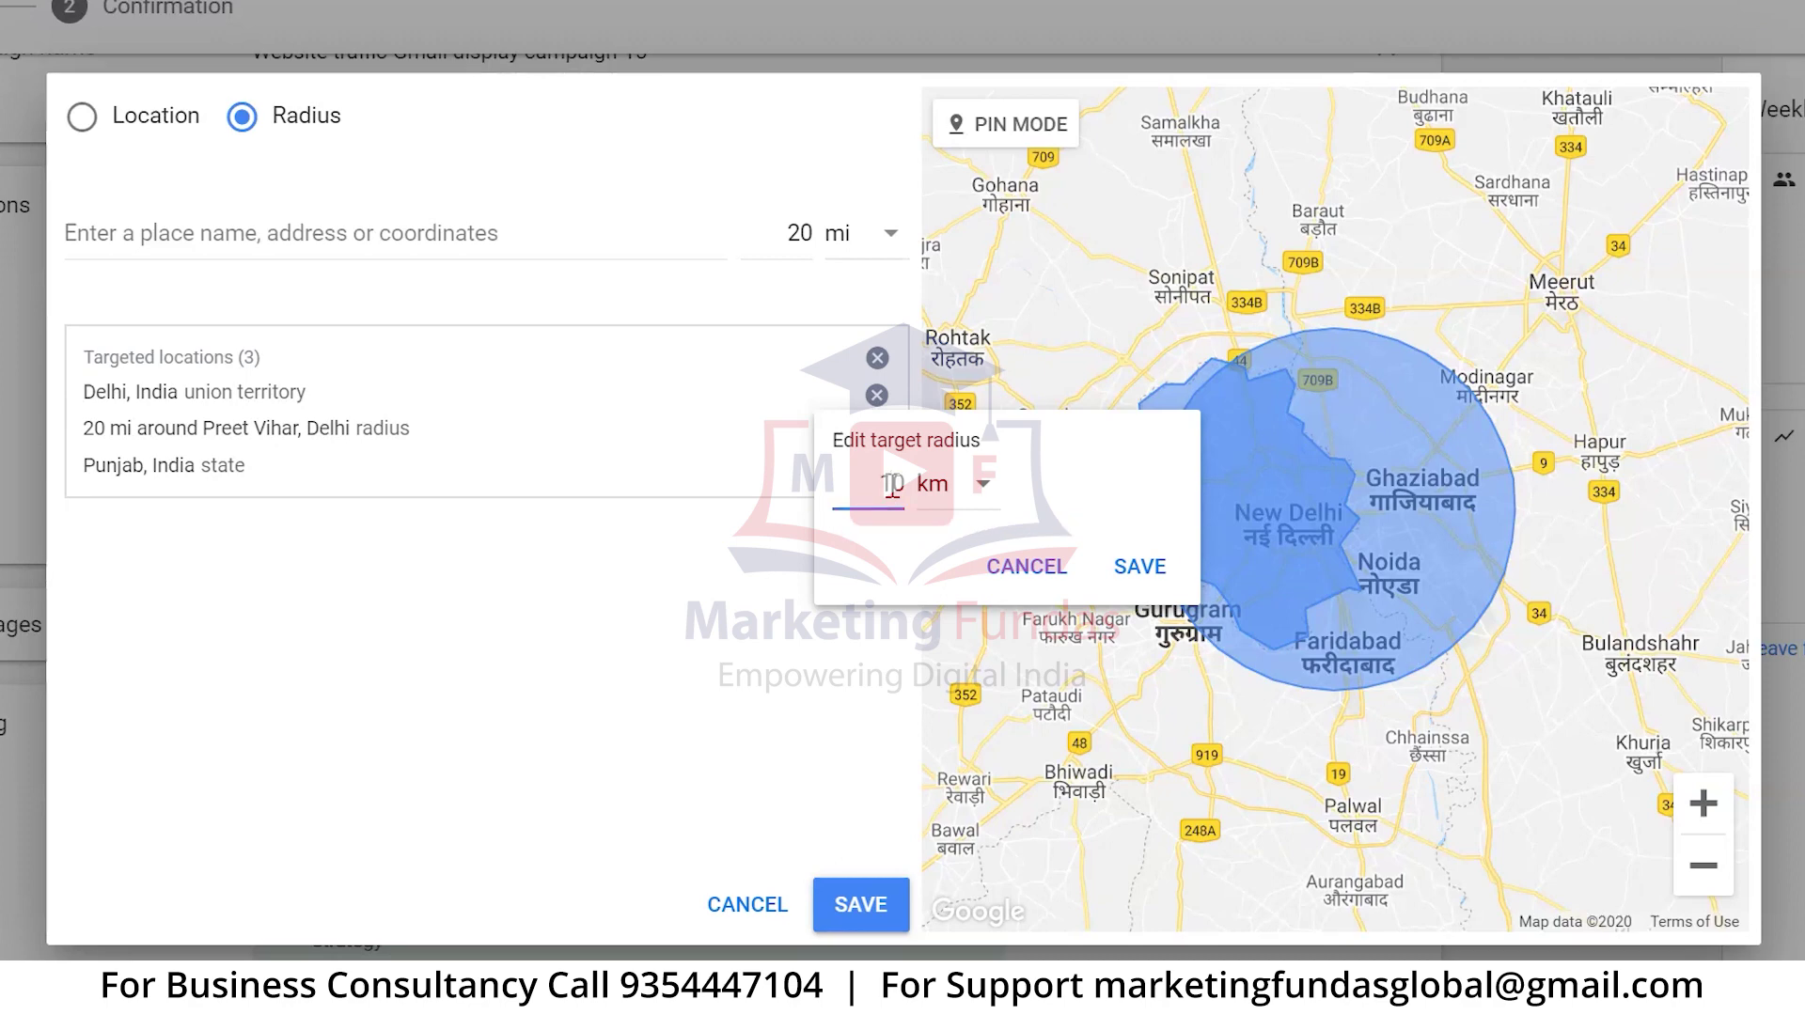
left_click(1134, 575)
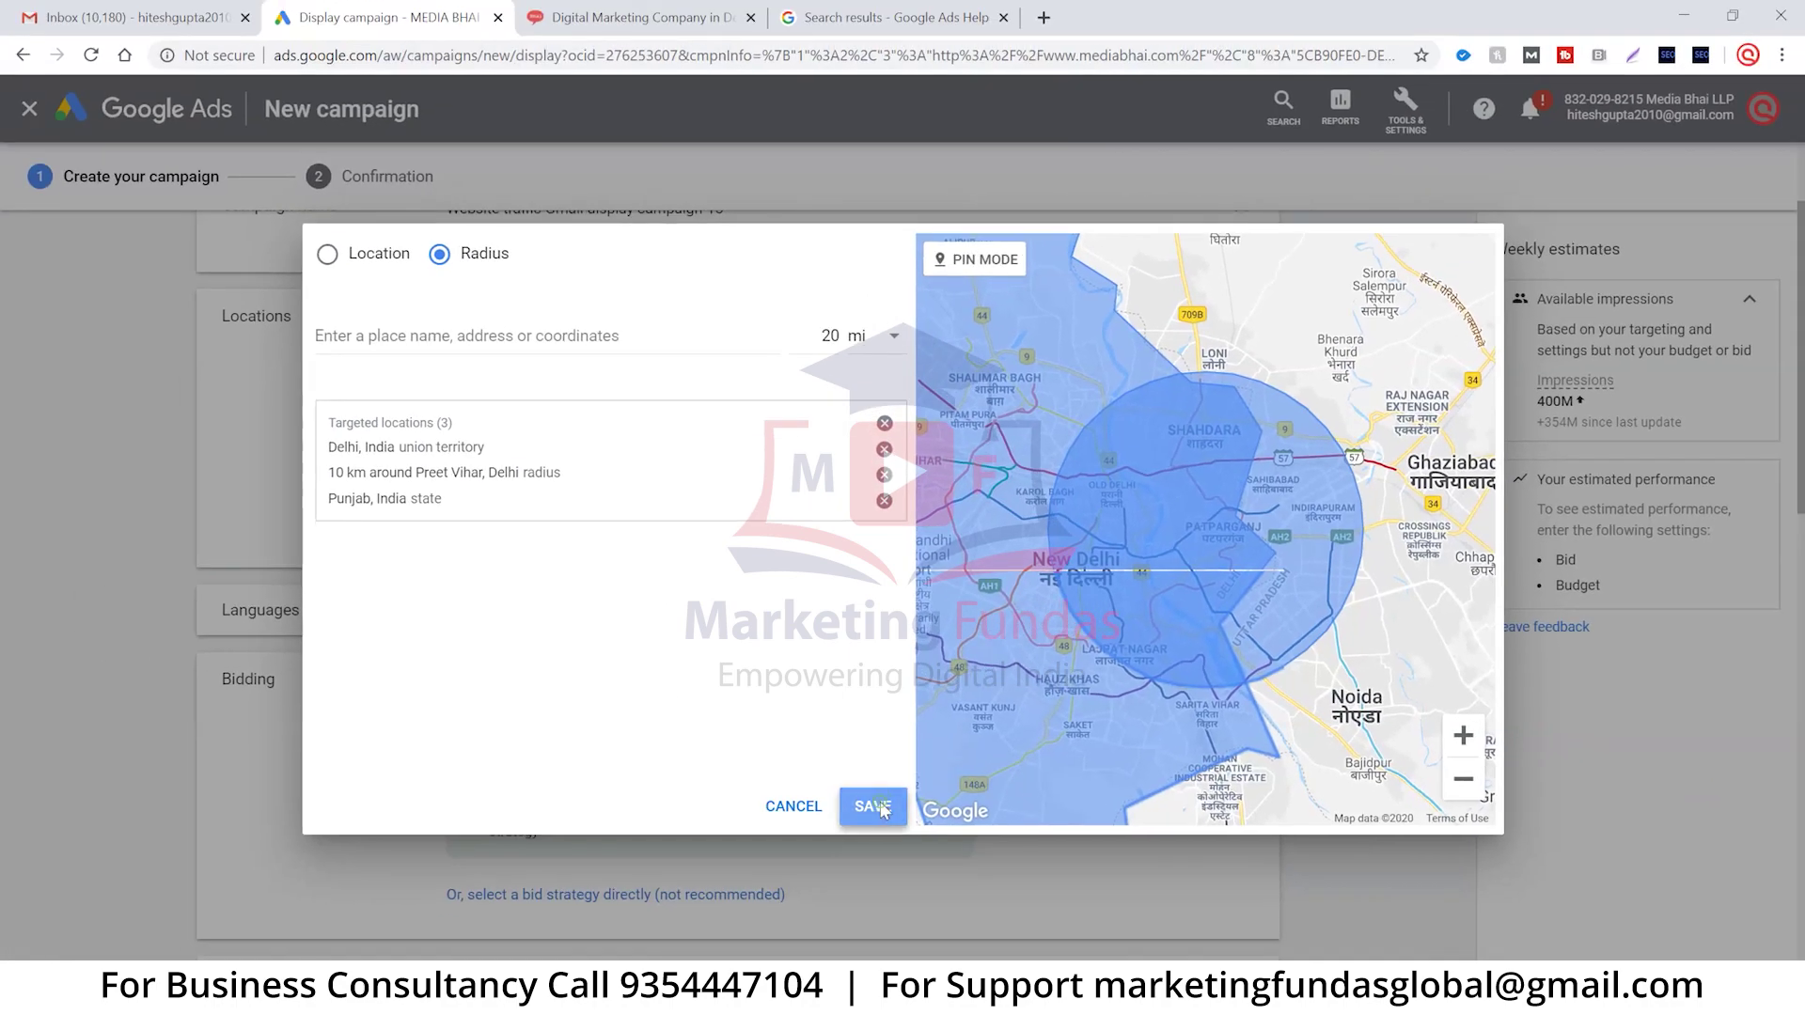
left_click(880, 806)
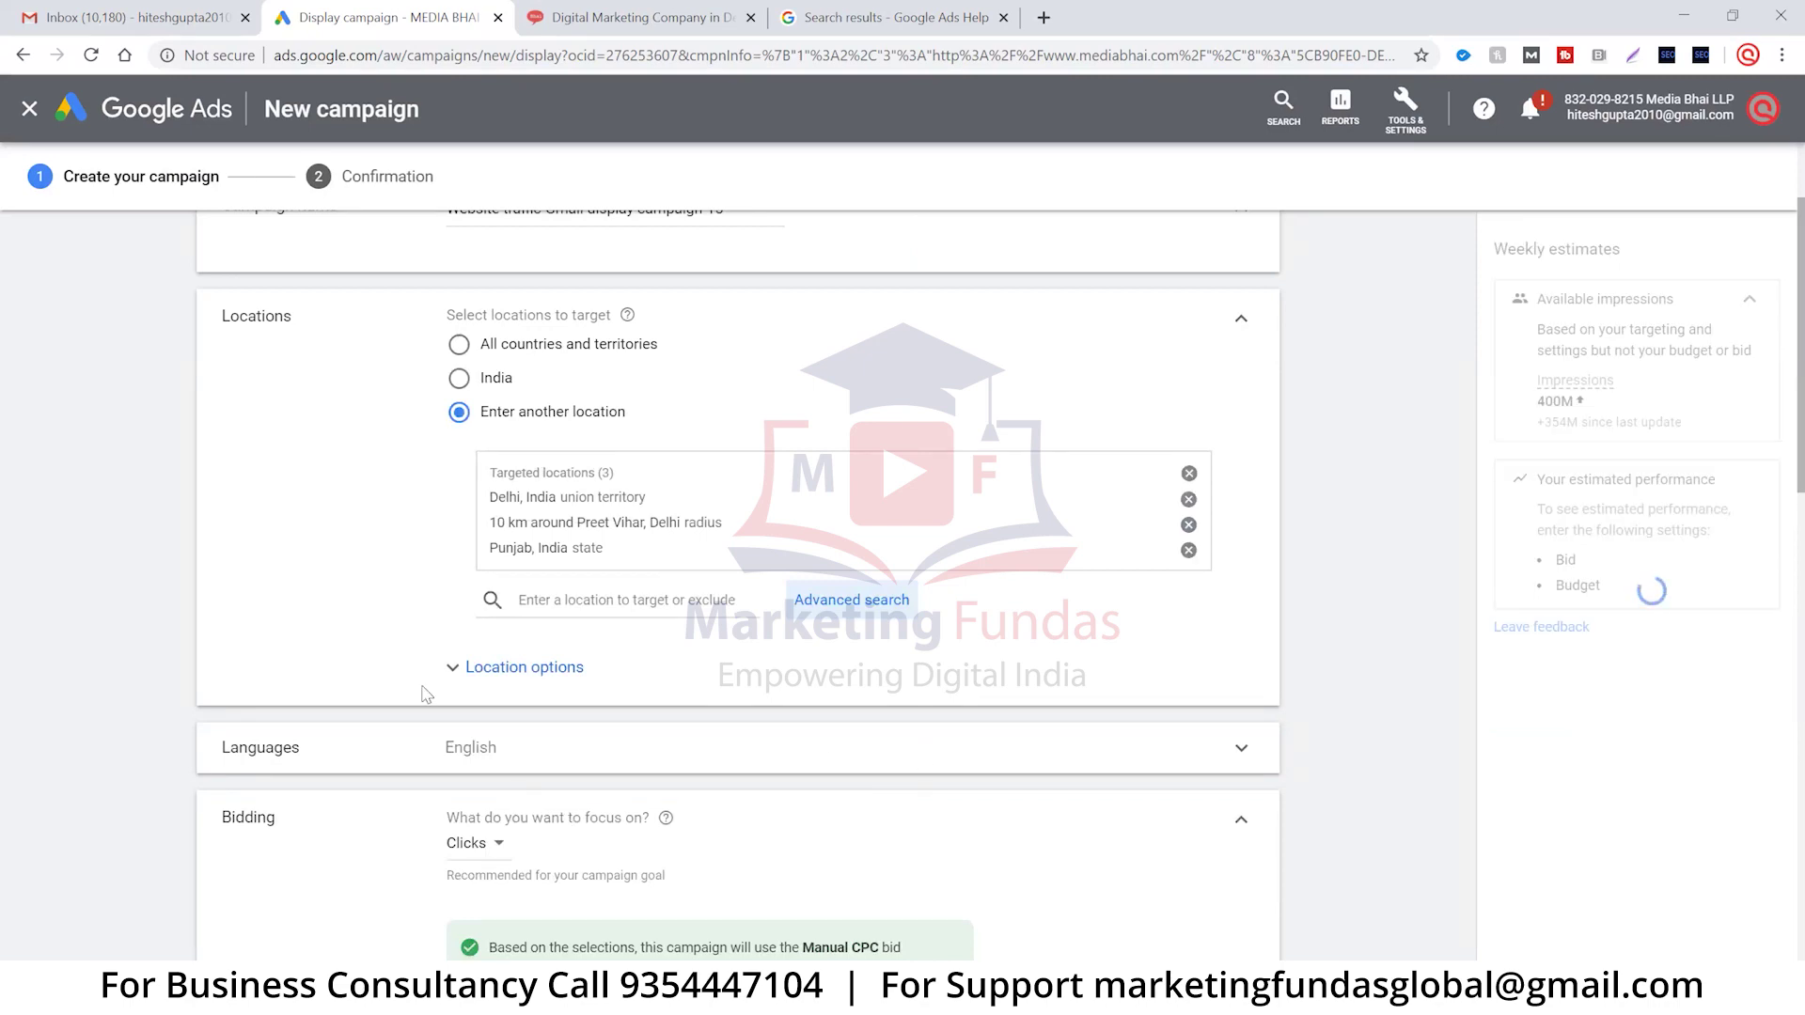
Step: Try targeting people in or regularly in the targeted locations, restore the recommended target option, and collapse the location options
left_click(551, 669)
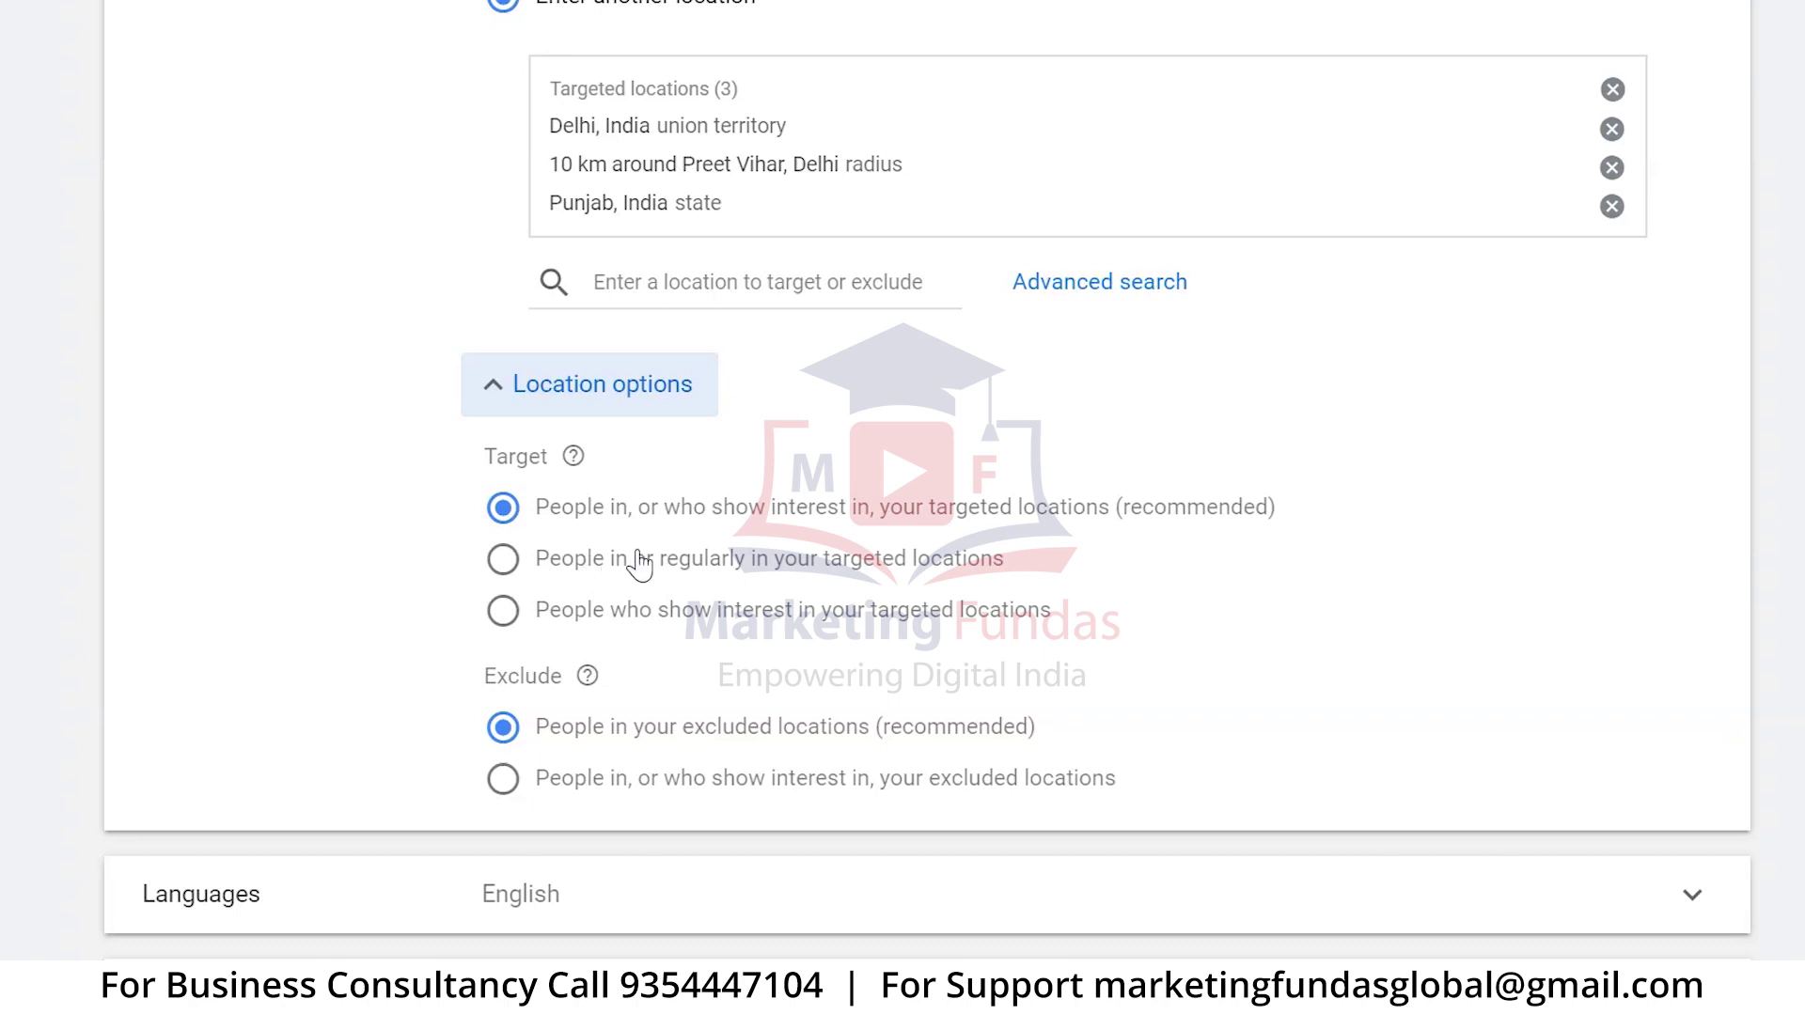
left_click(513, 568)
left_click(508, 512)
left_click(493, 400)
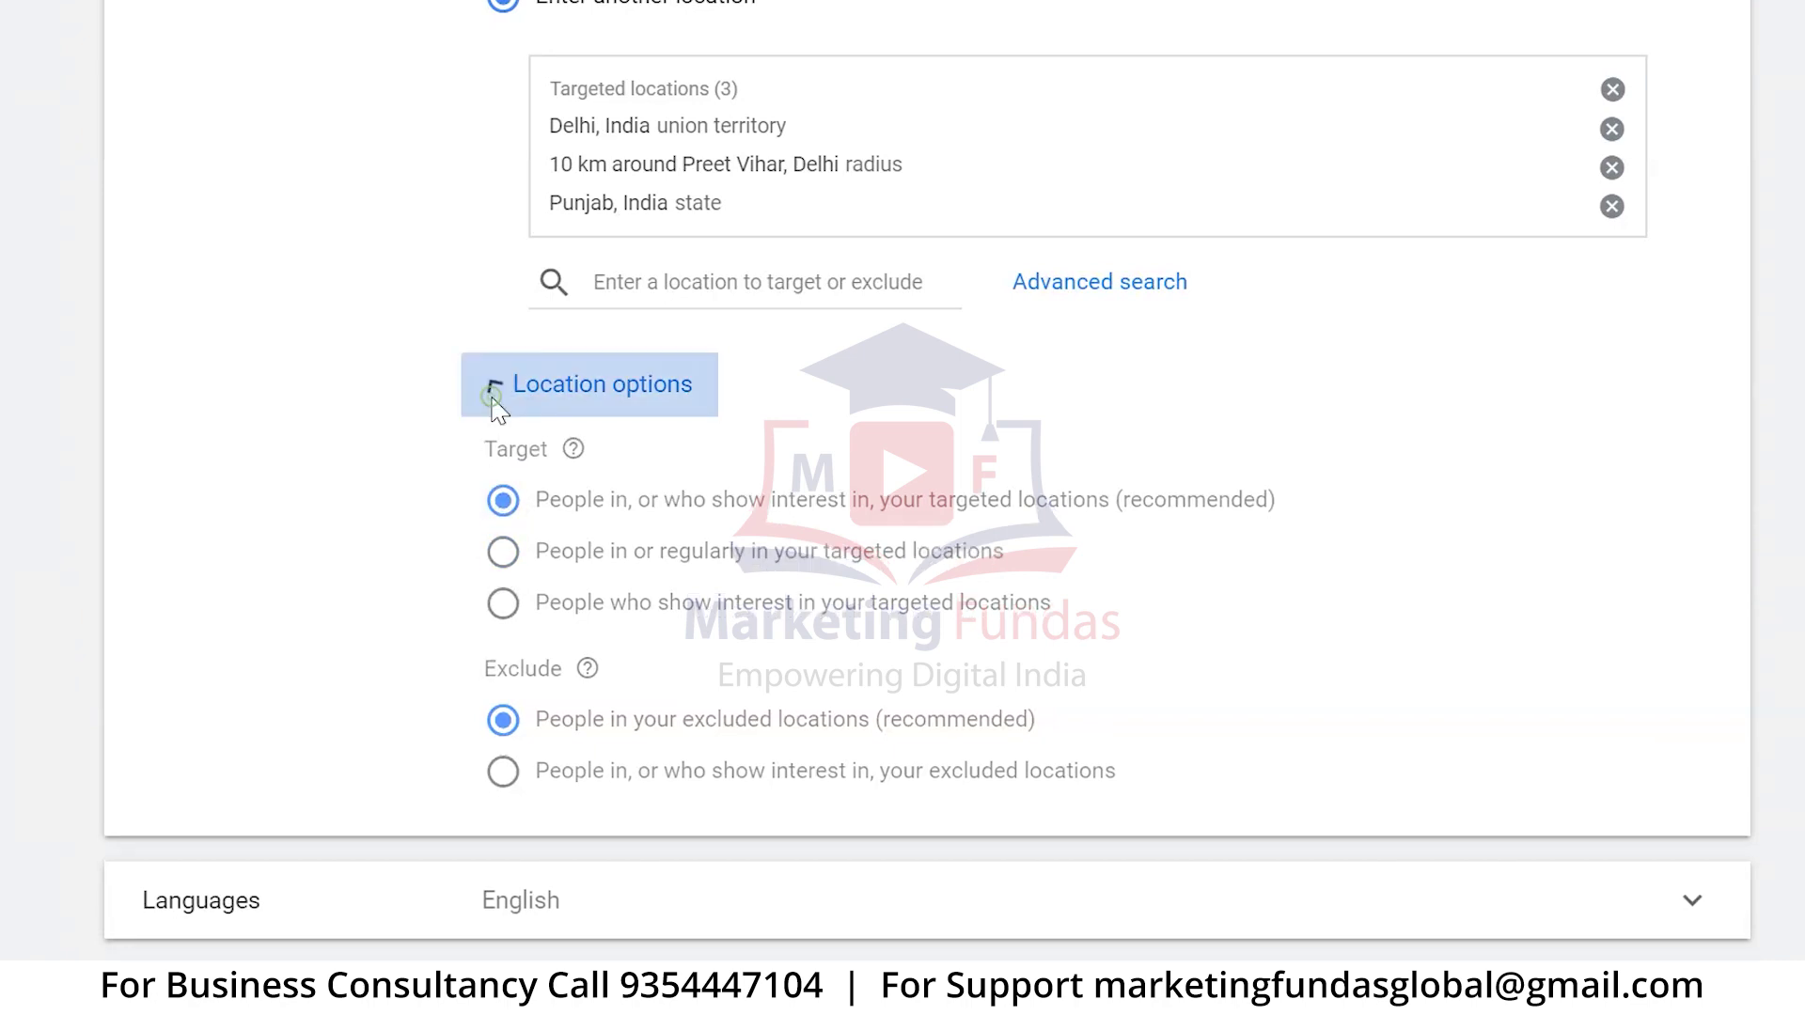
Step: Expand the language settings and add Hindi to the campaign languages
left_click(1053, 506)
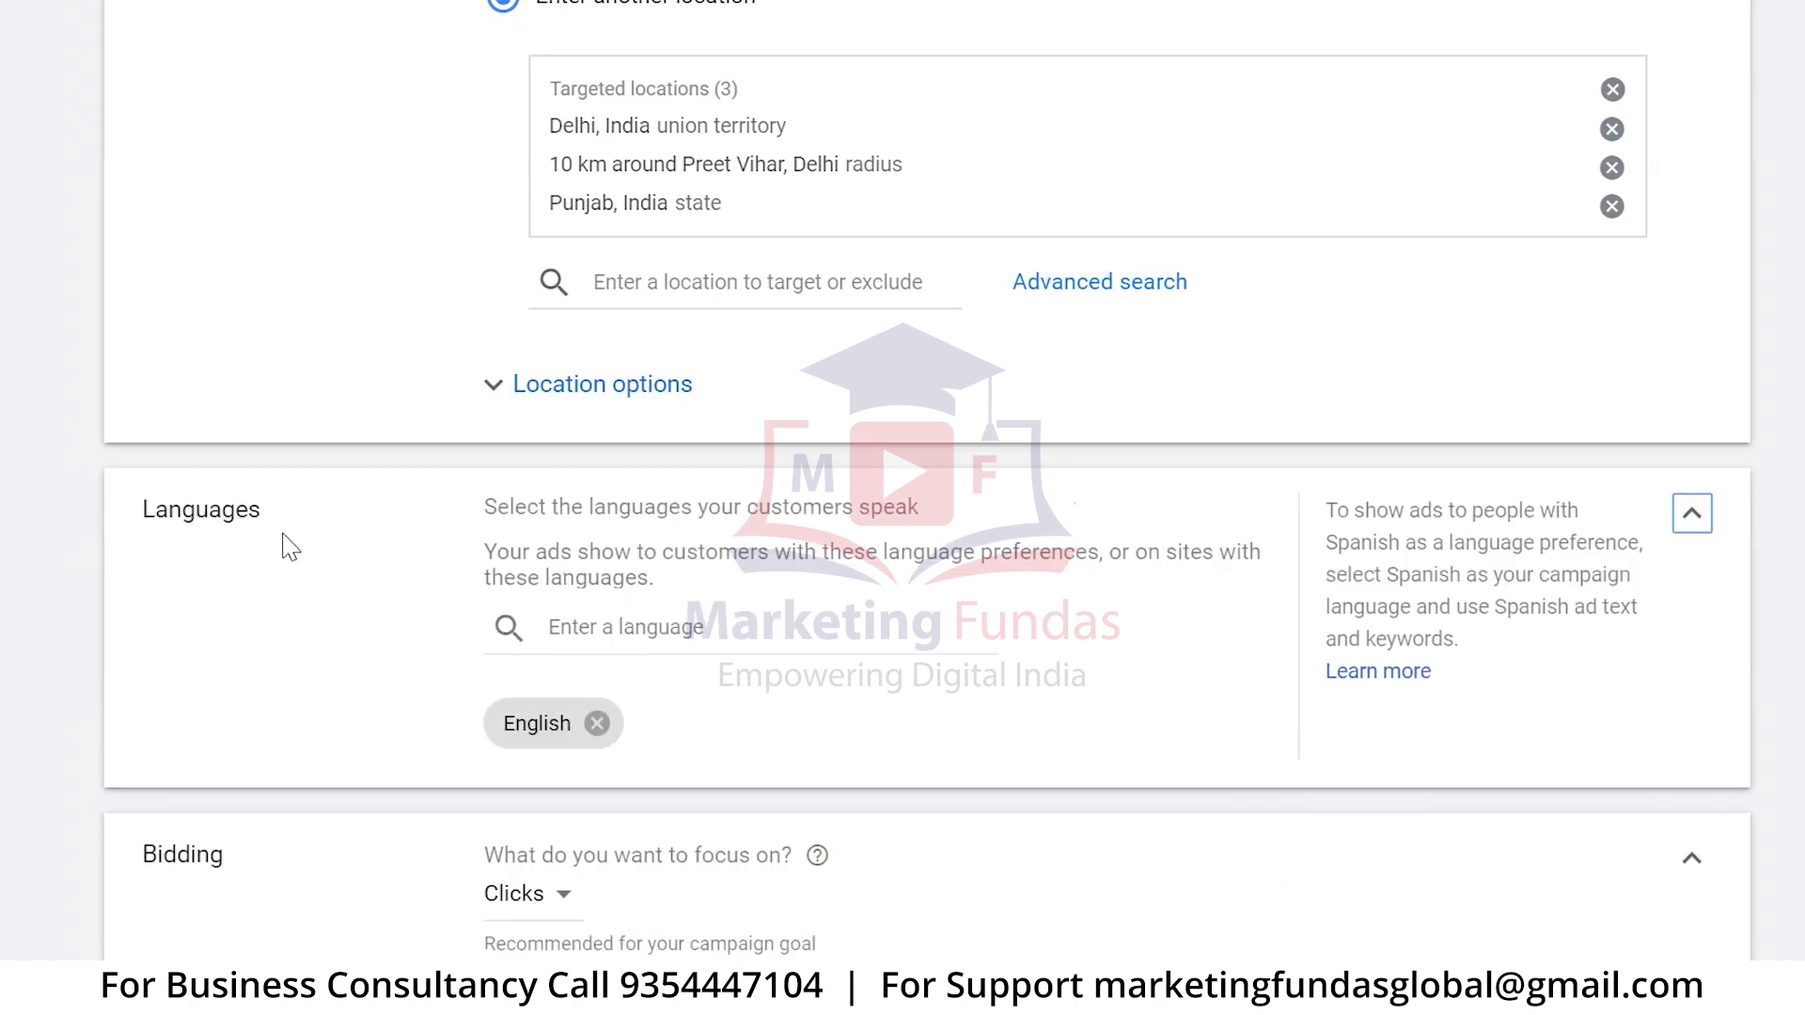
scroll(286, 545, "down", 3)
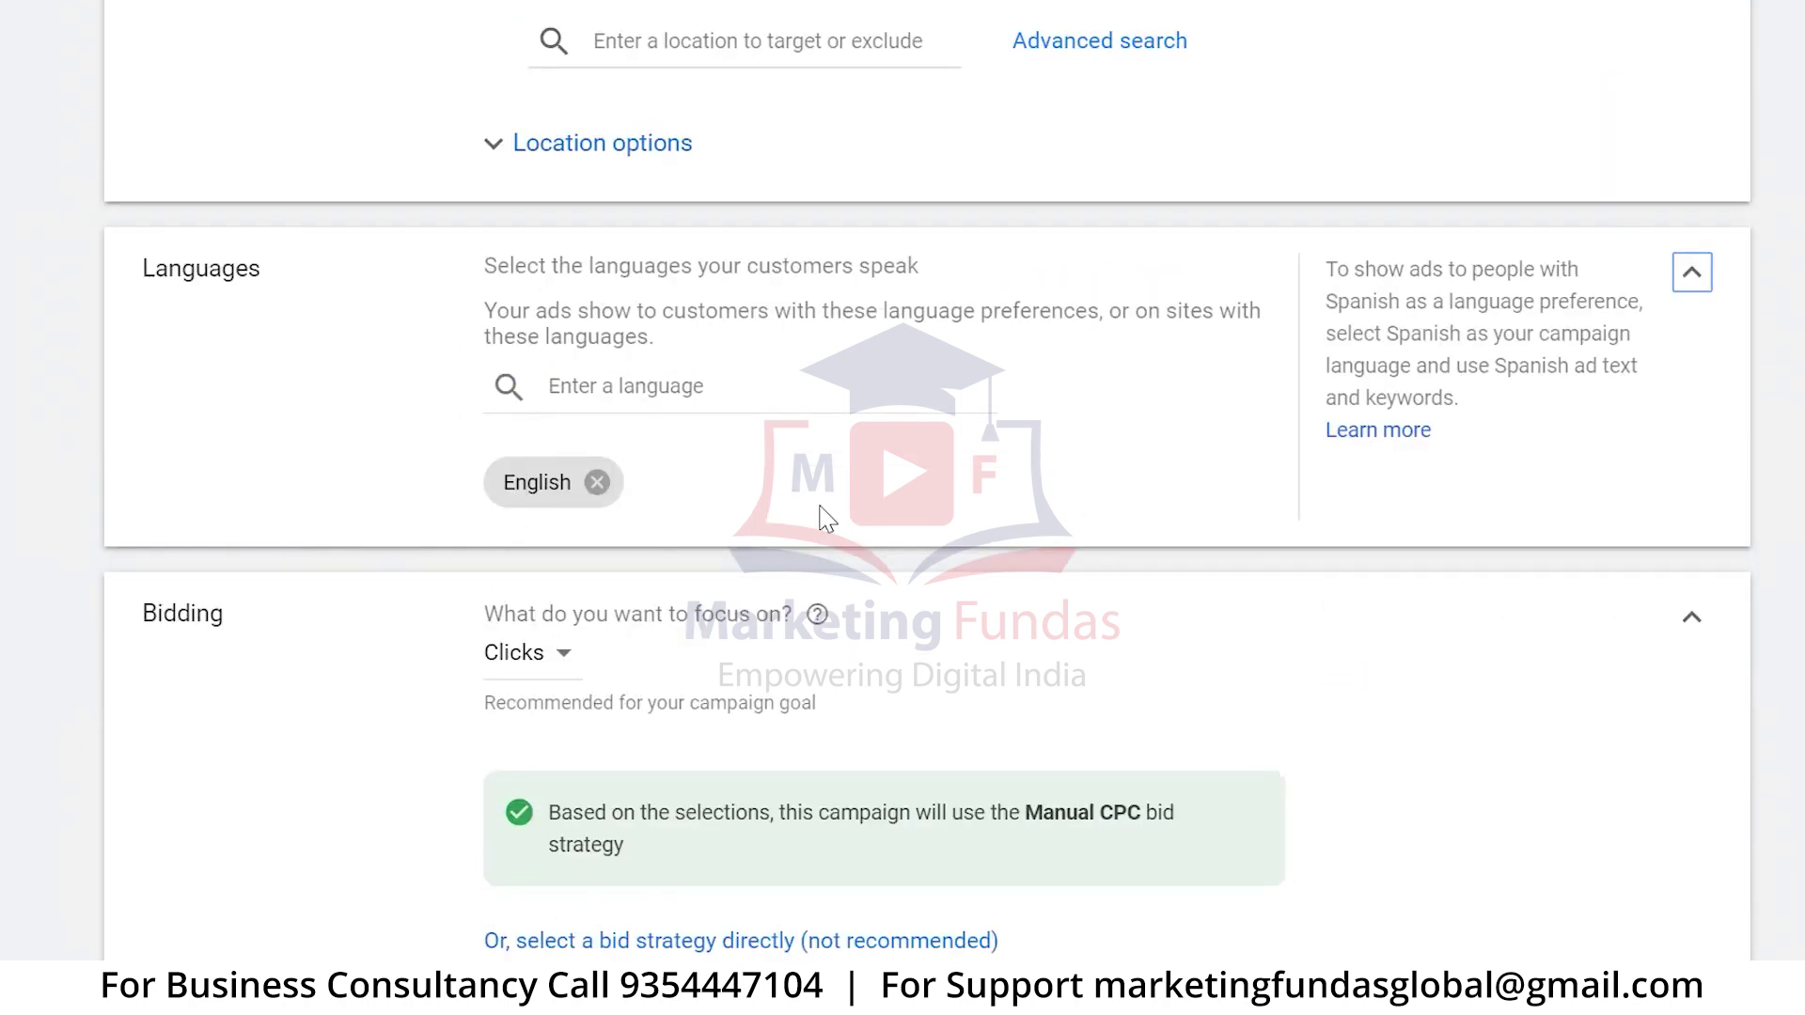
left_click(809, 392)
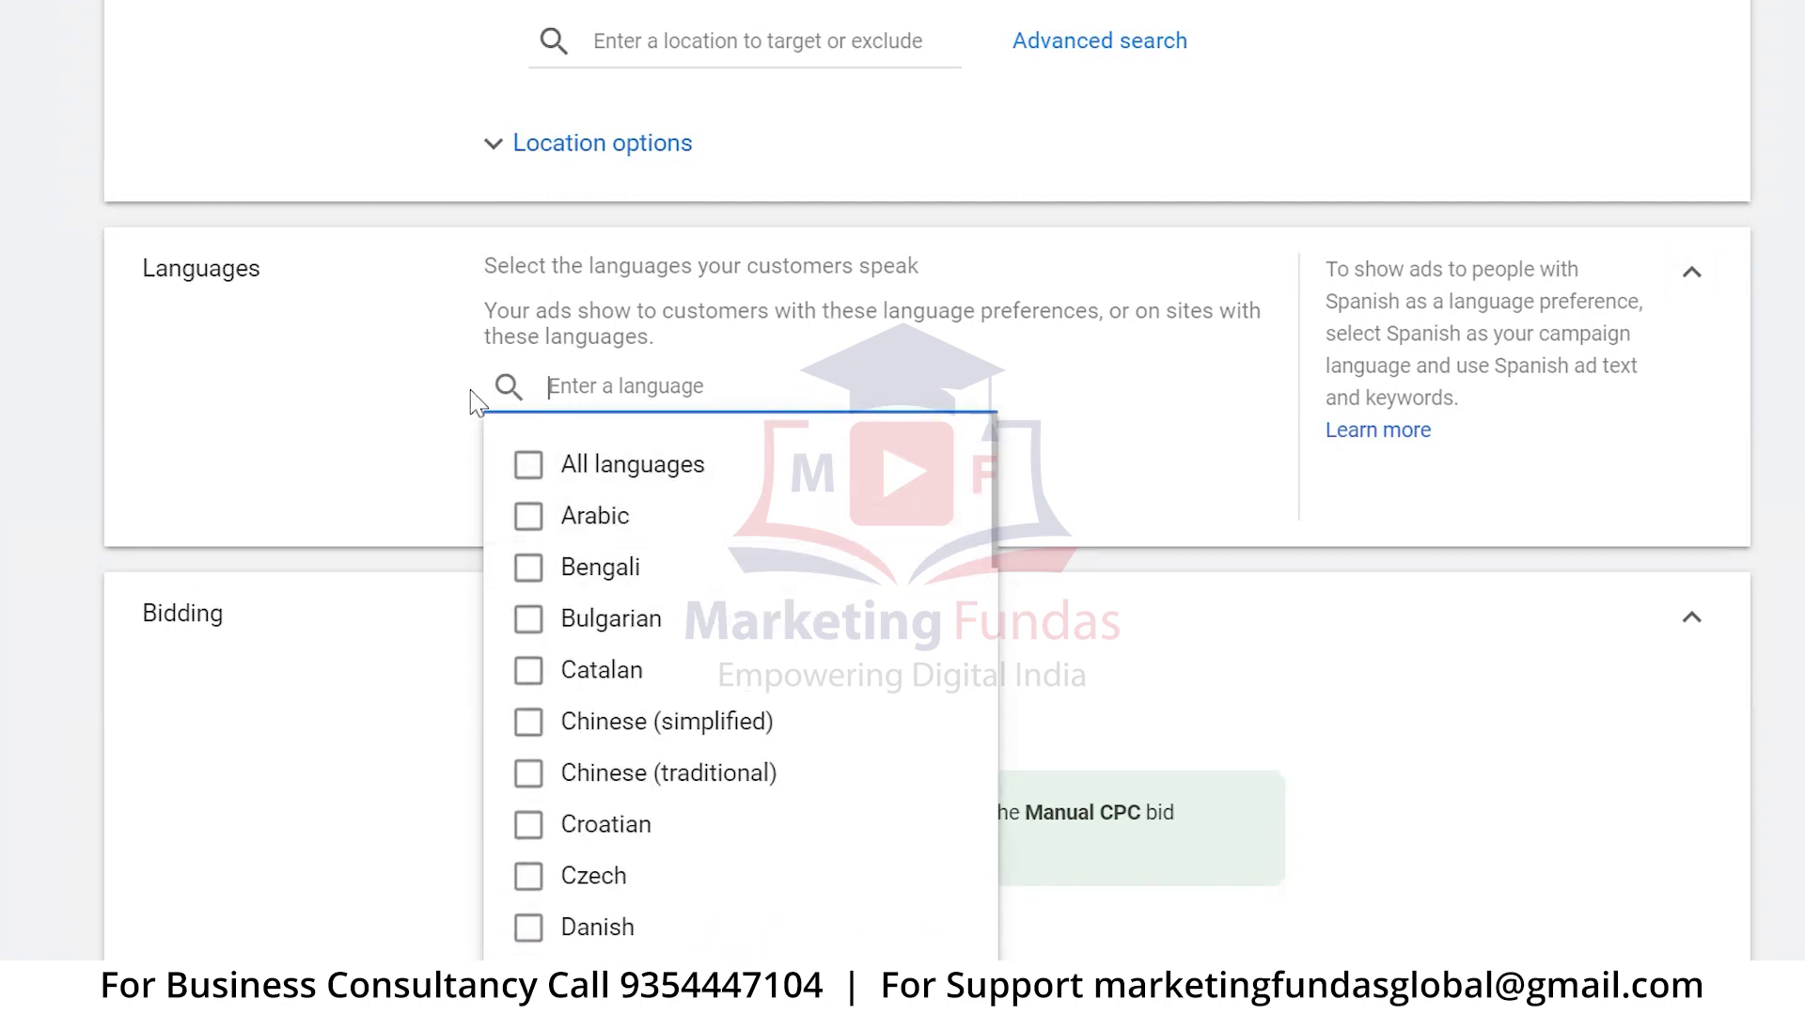
type("hin")
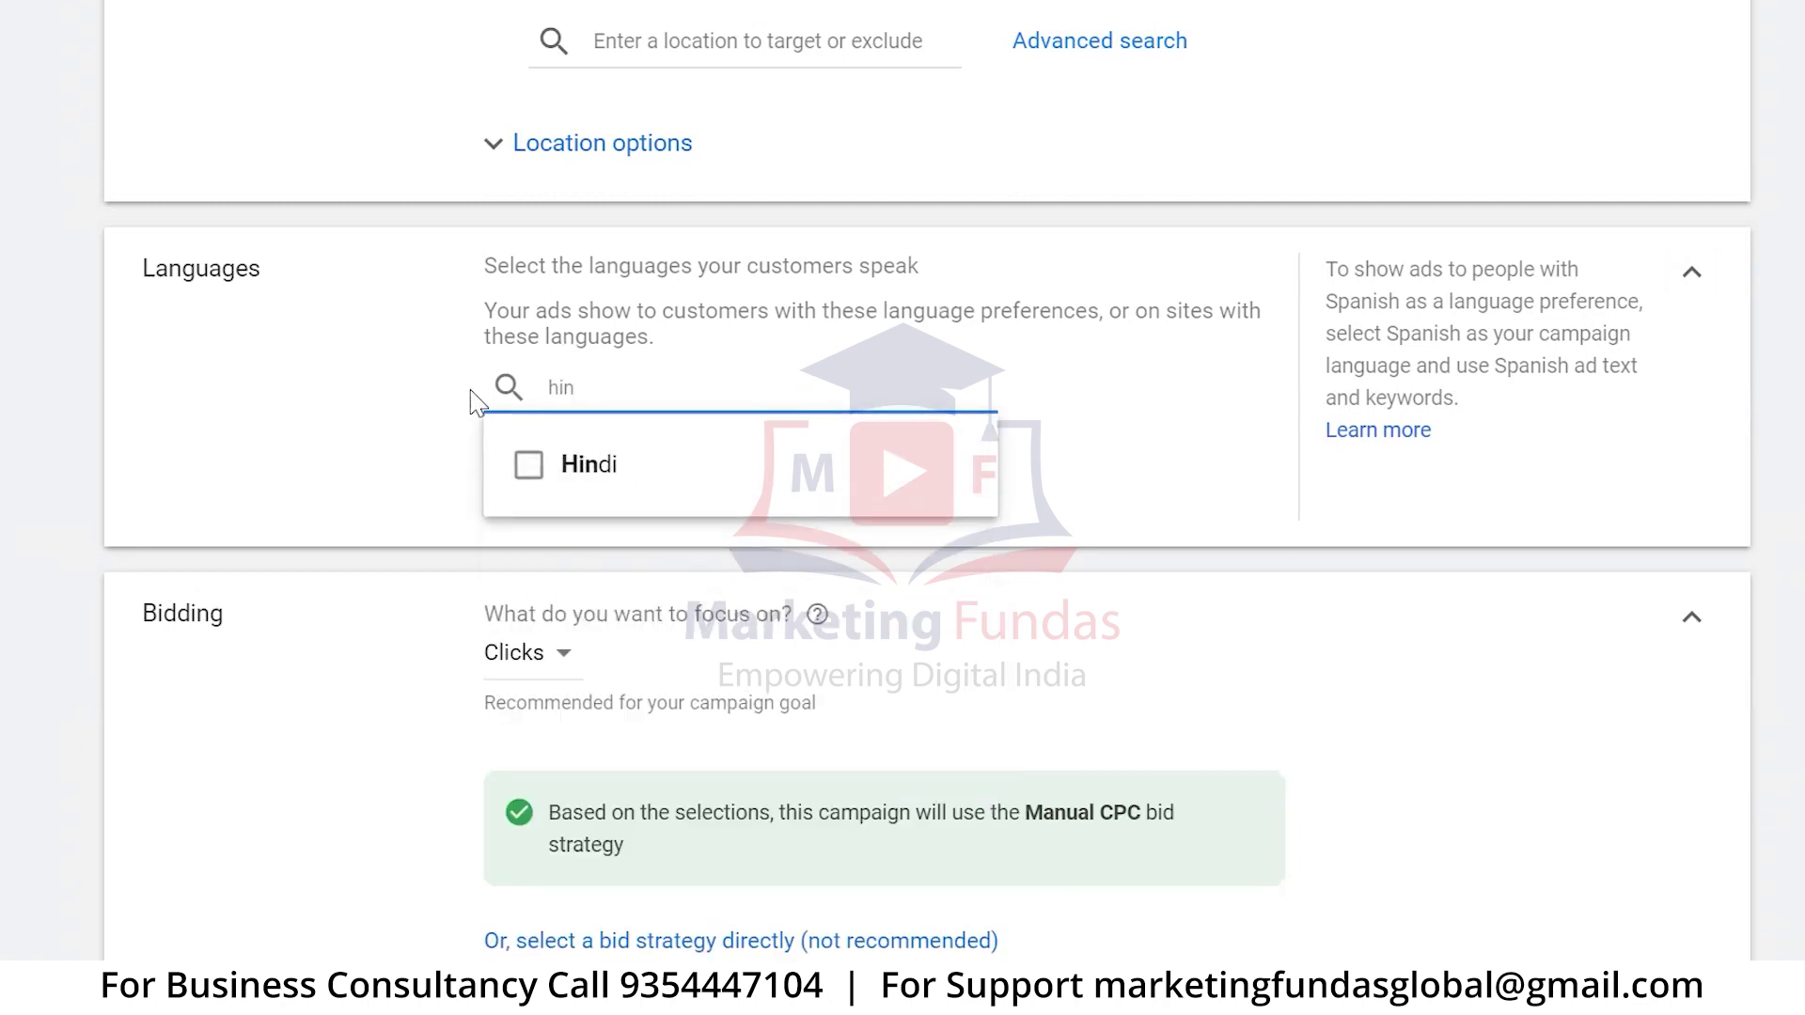
type("di")
left_click(529, 467)
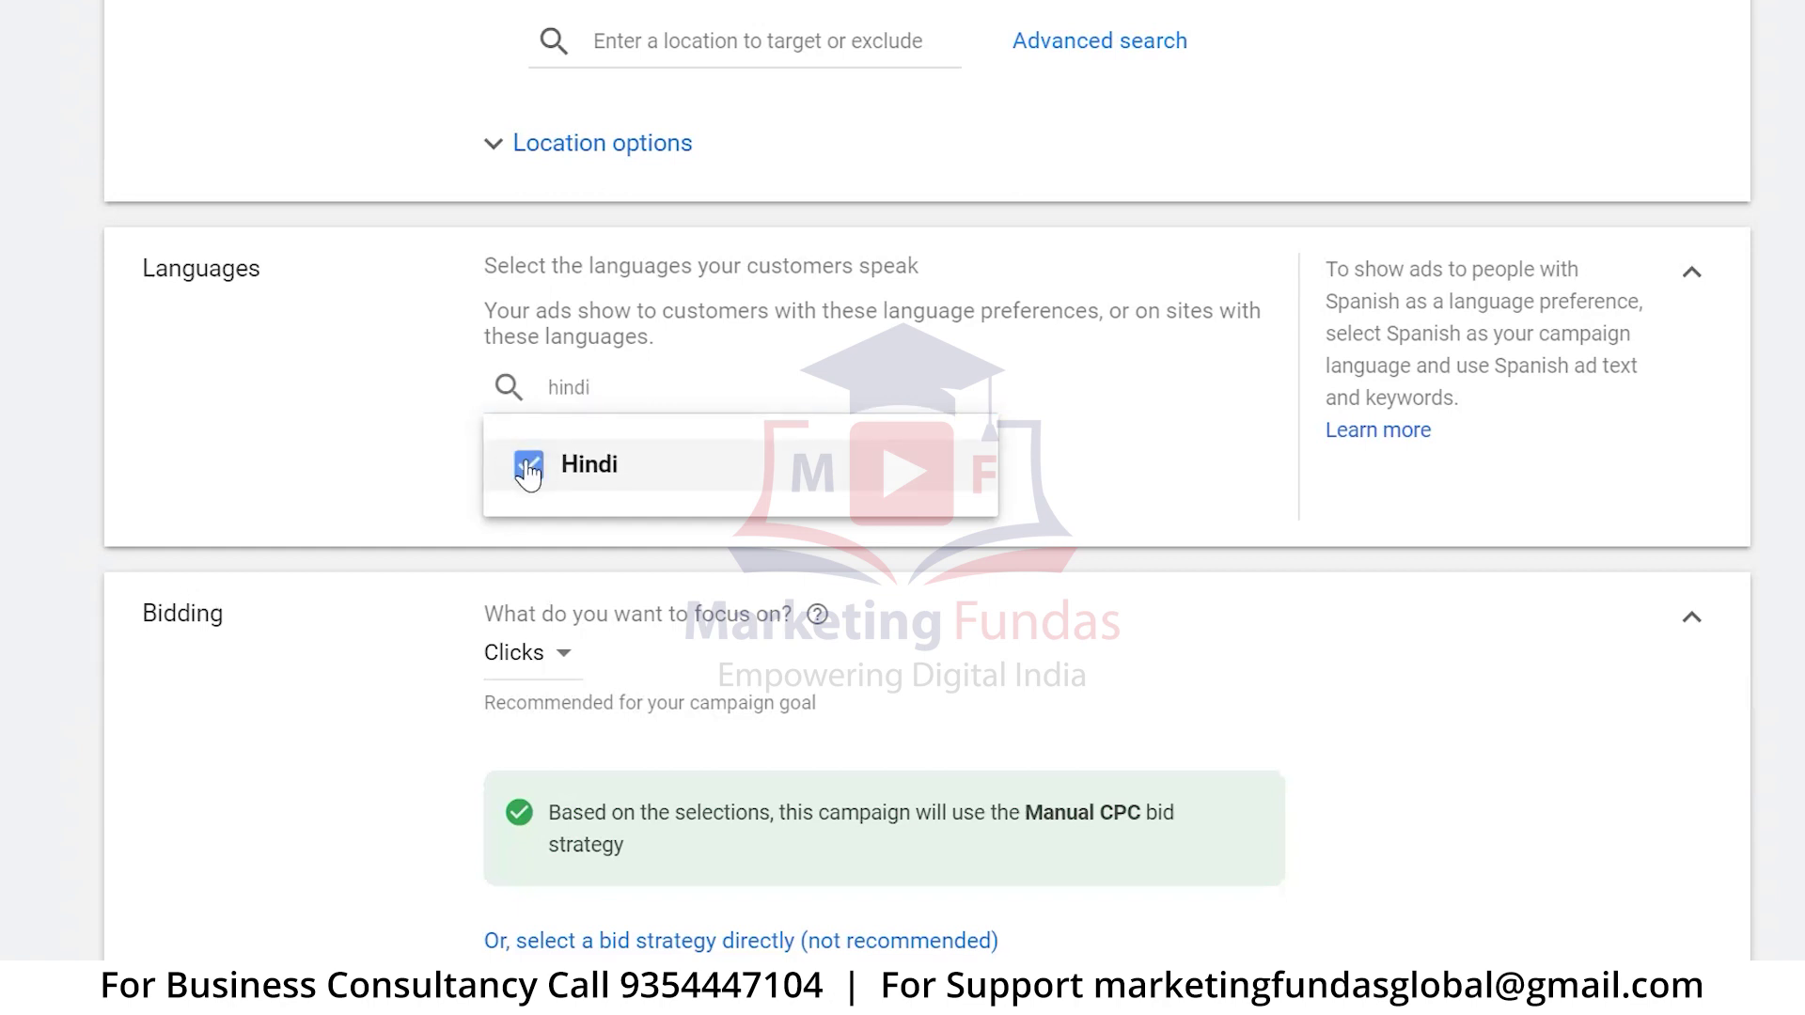
left_click(385, 445)
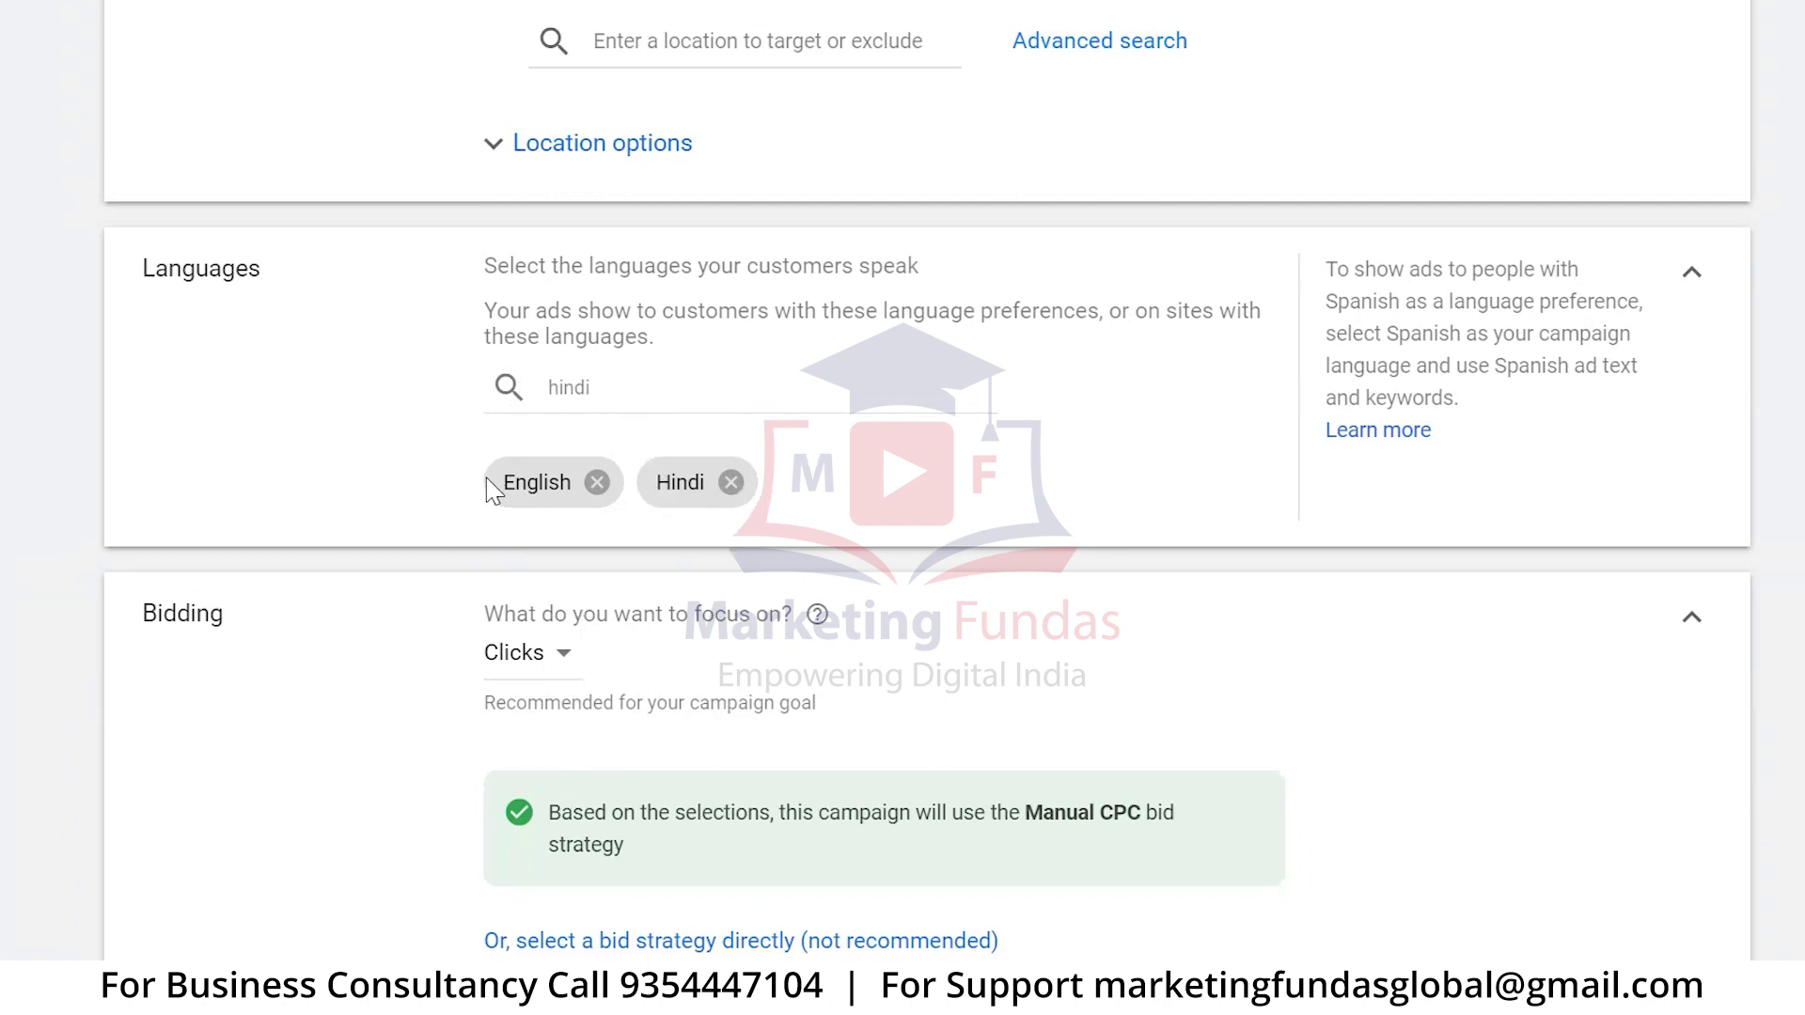
Step: Remove Hindi from the campaign languages and clear the language search text
left_click(732, 482)
left_click(677, 391)
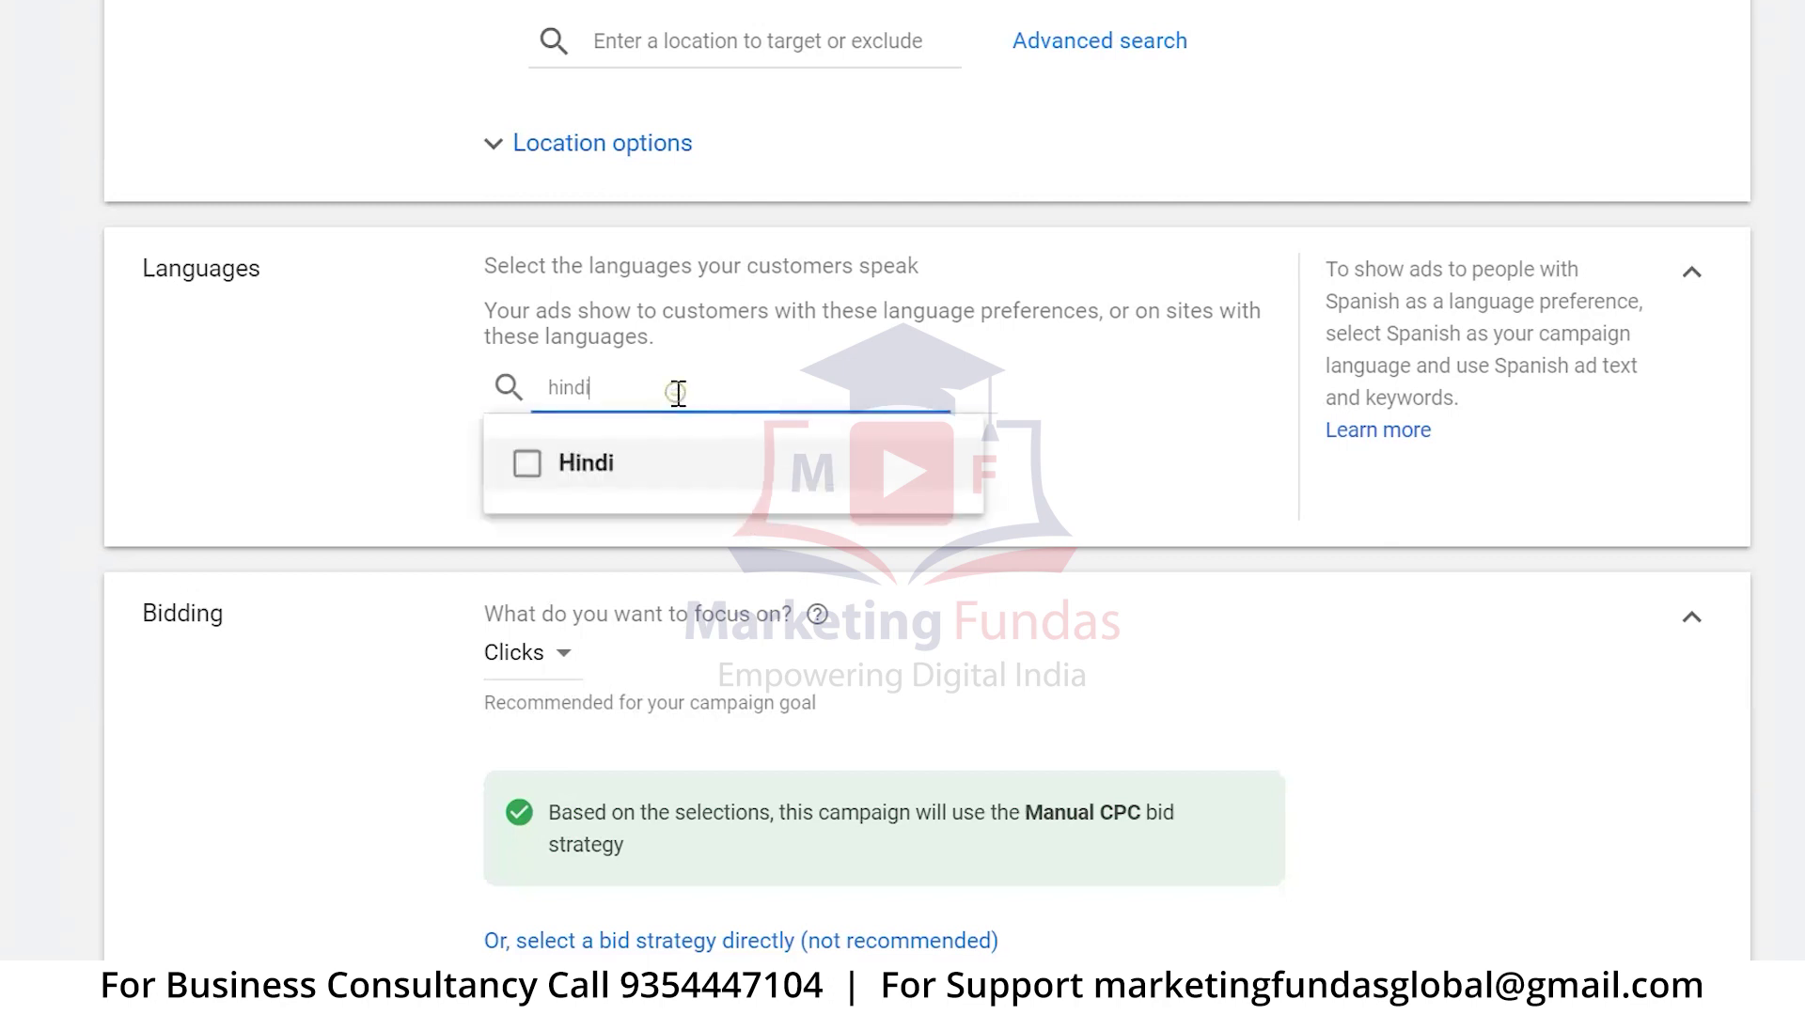
key("BackSpace")
key("BackSpace")
key("BackSpace")
key("BackSpace")
key("BackSpace")
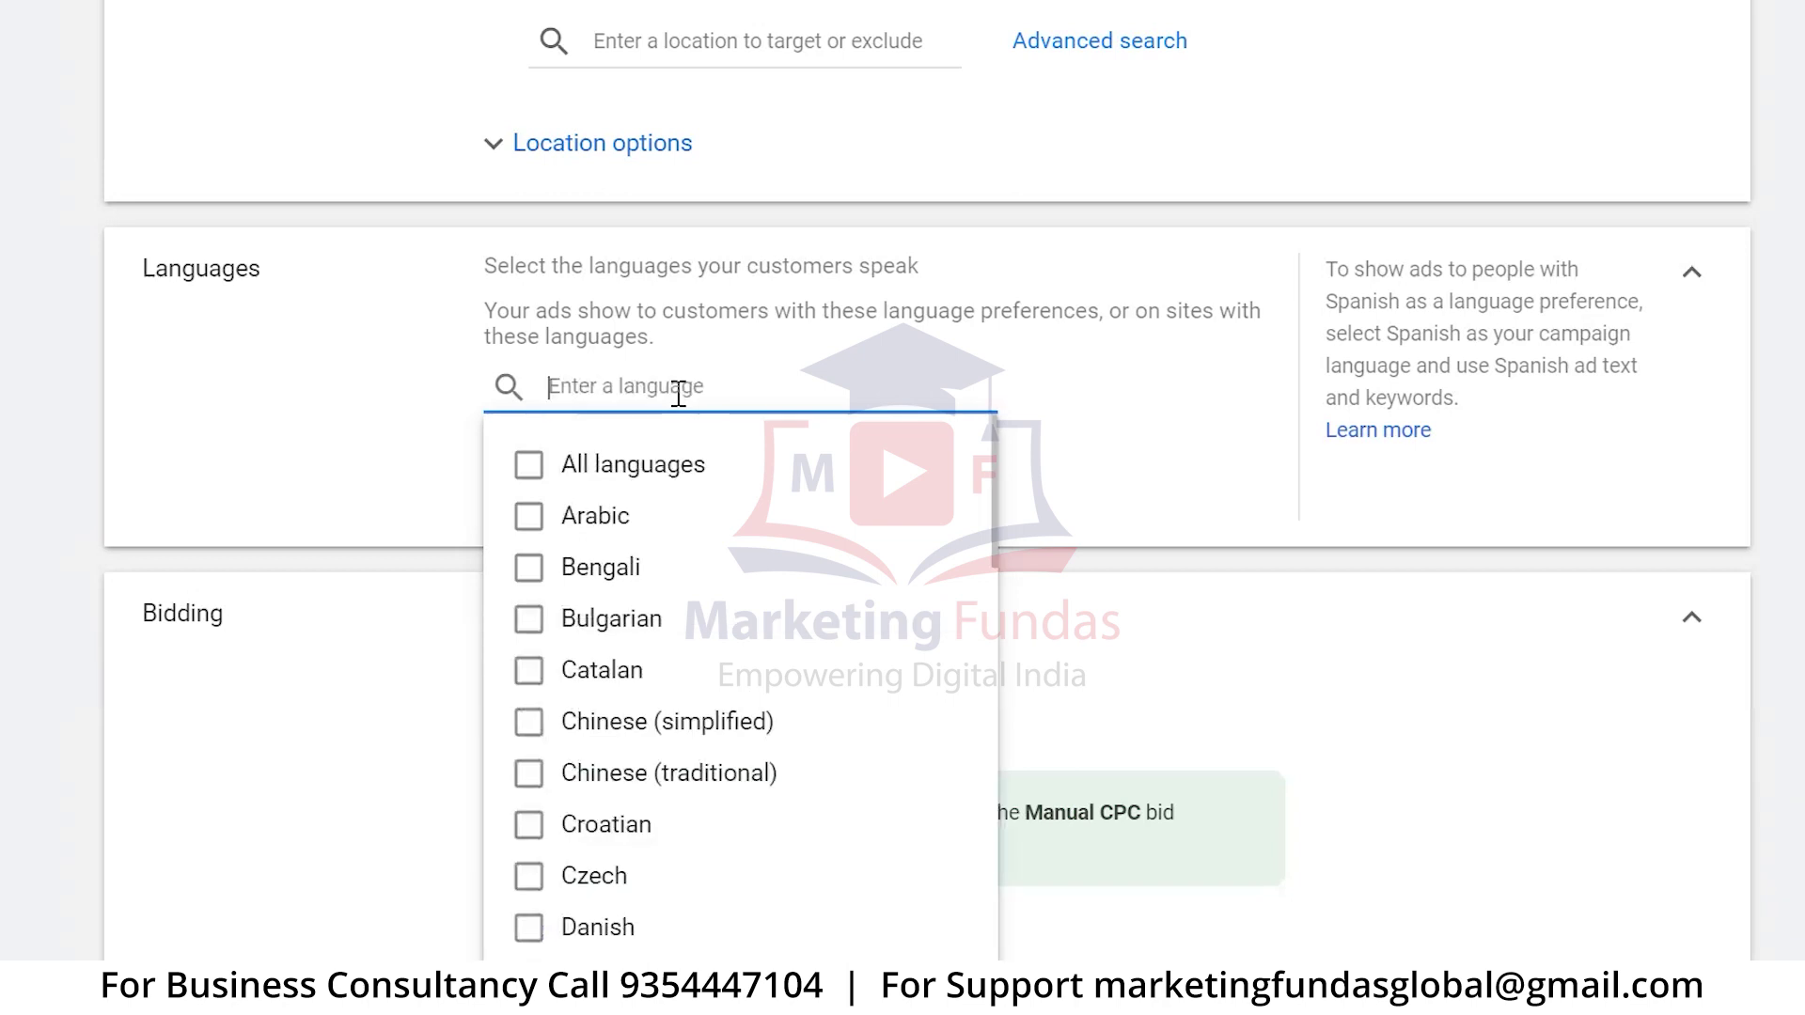
left_click(196, 571)
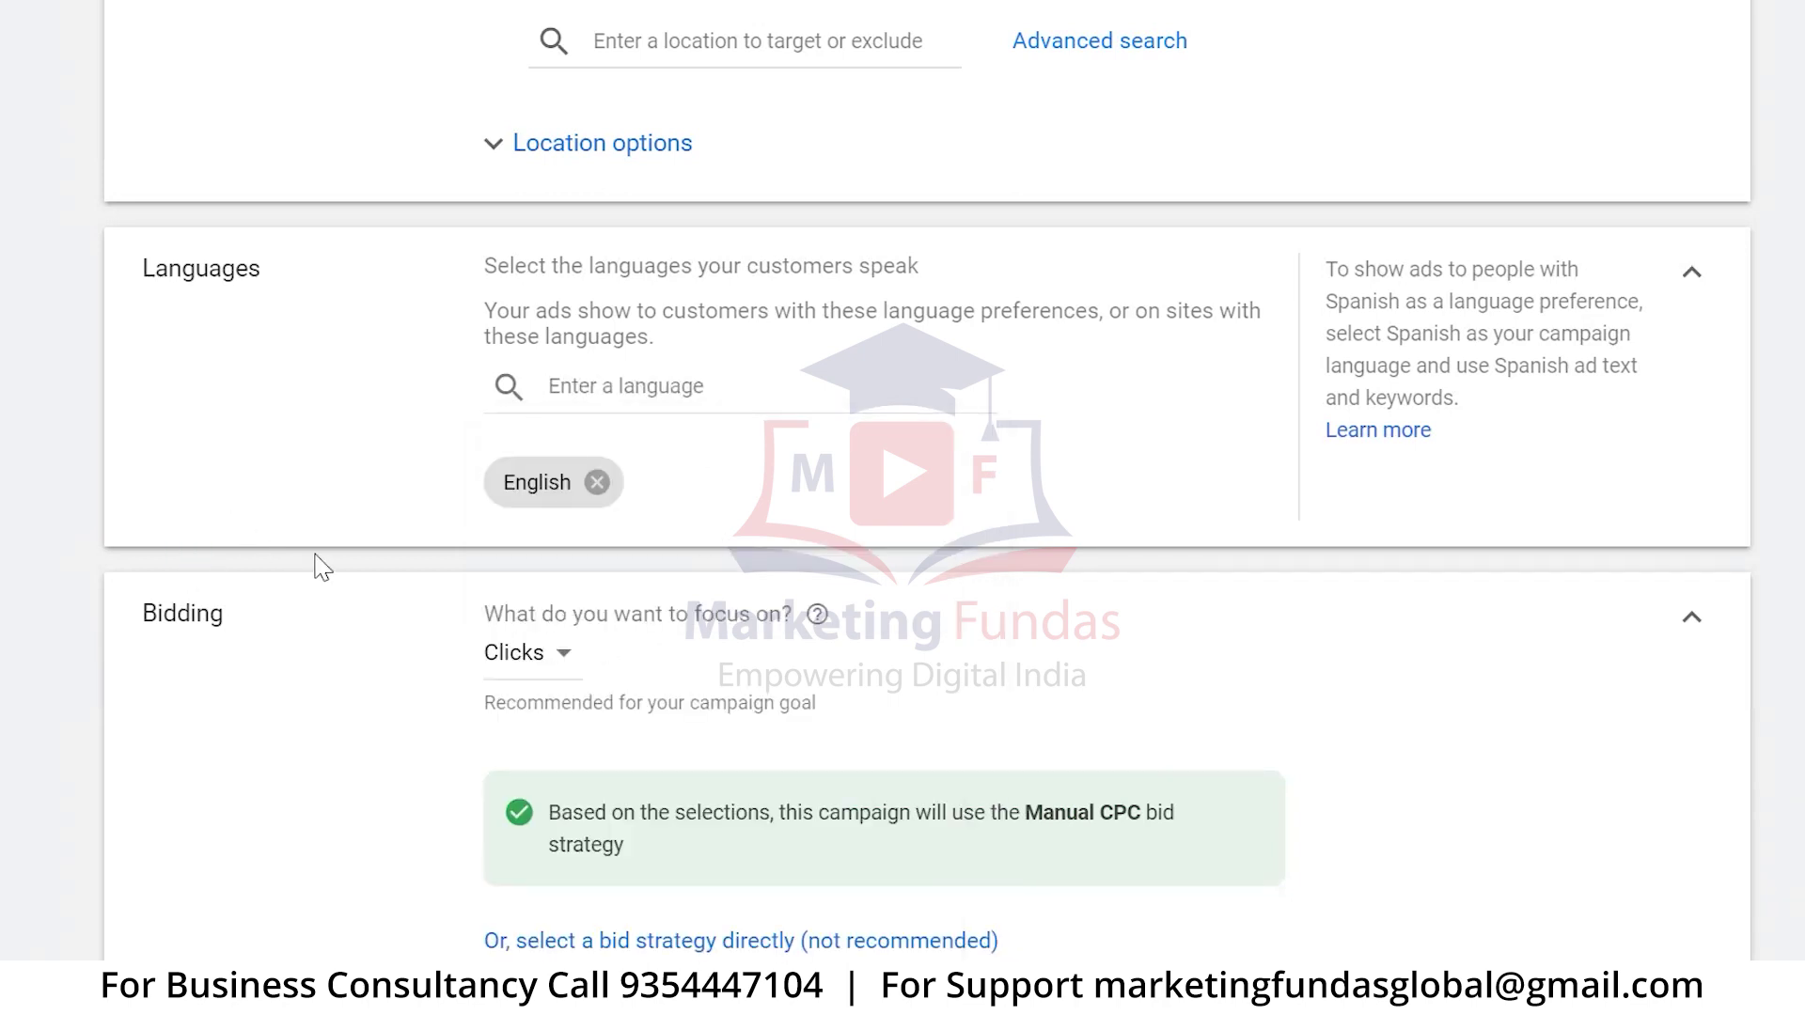
Step: Switch the bidding settings to direct bid strategy selection and choose Manual CPC
scroll(320, 567, "down", 3)
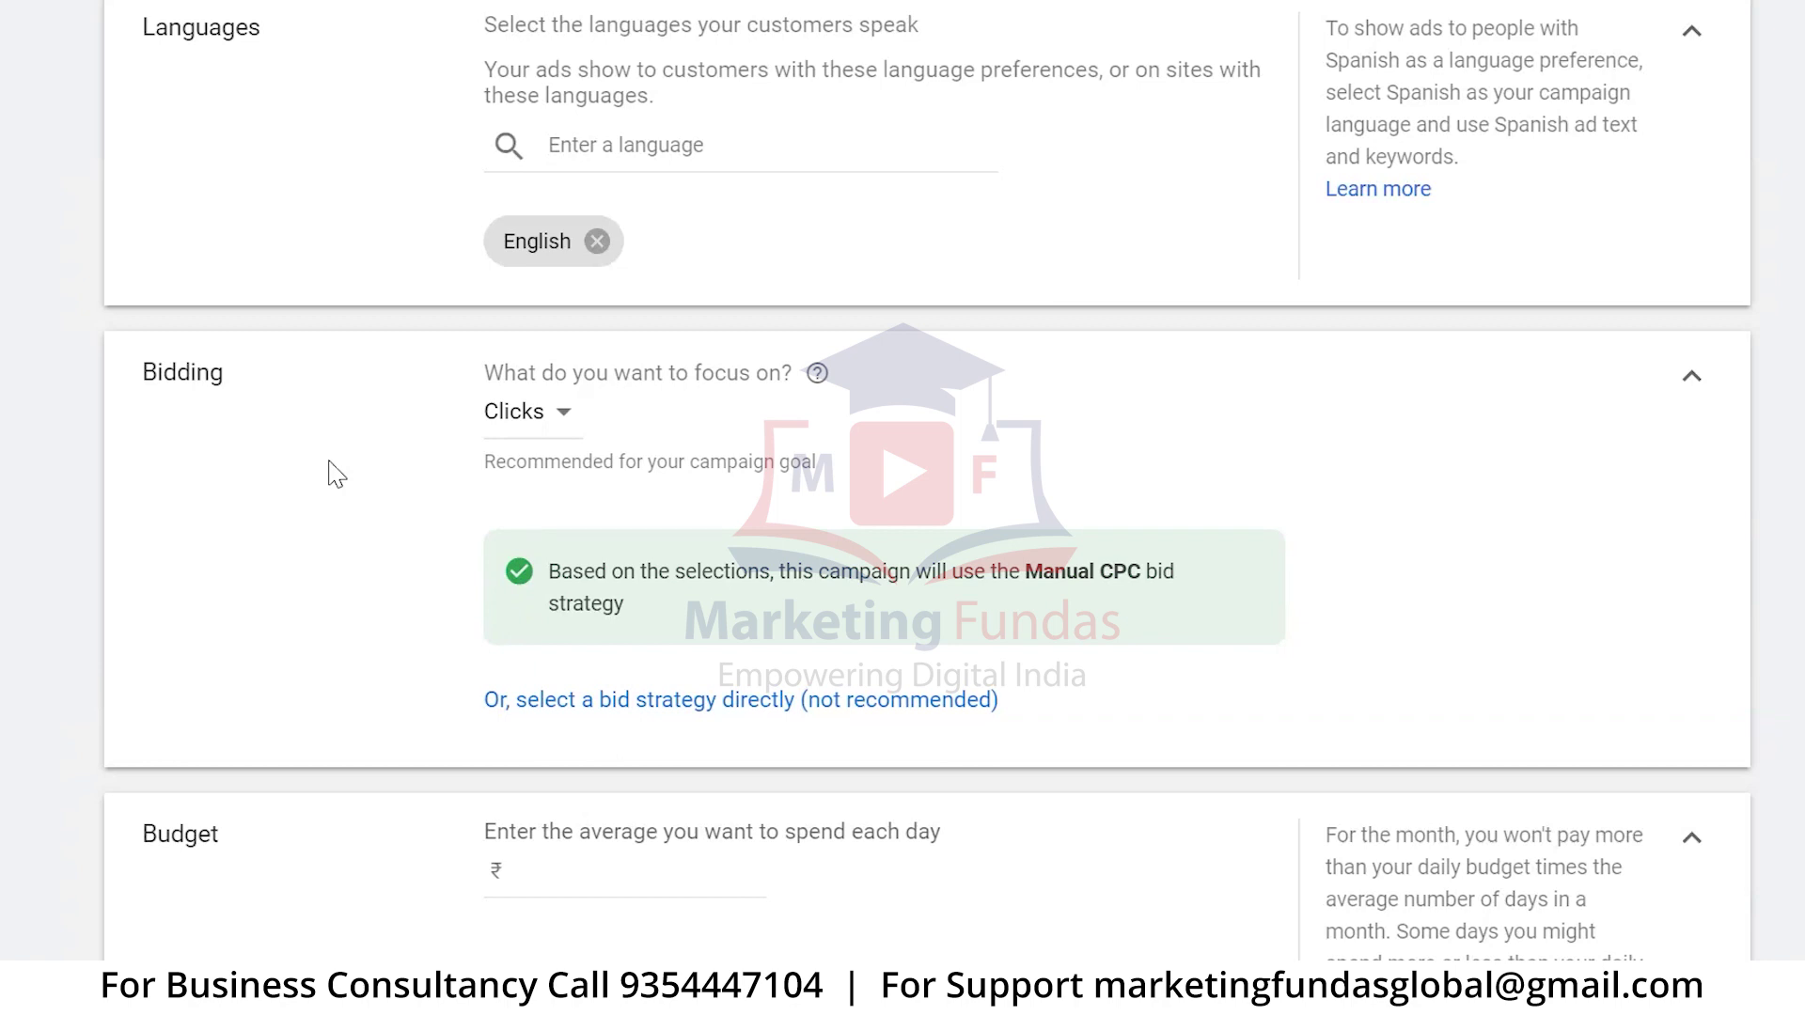
left_click(554, 415)
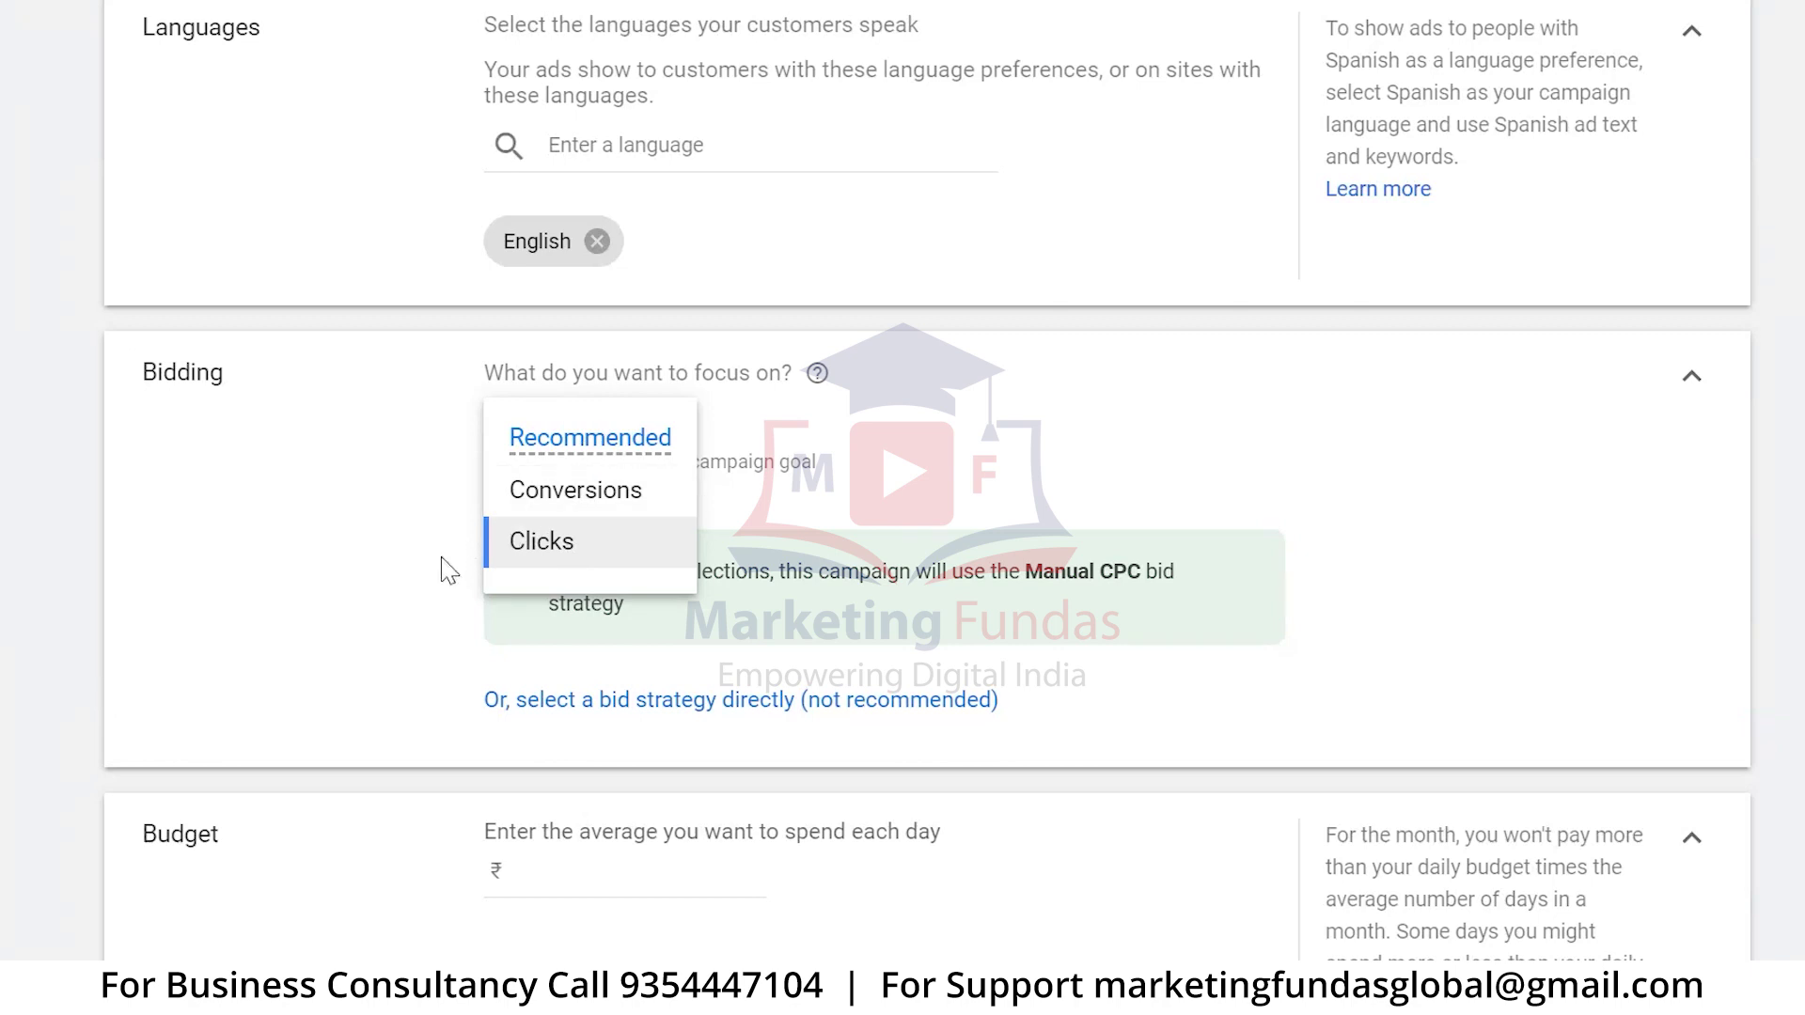
left_click(568, 703)
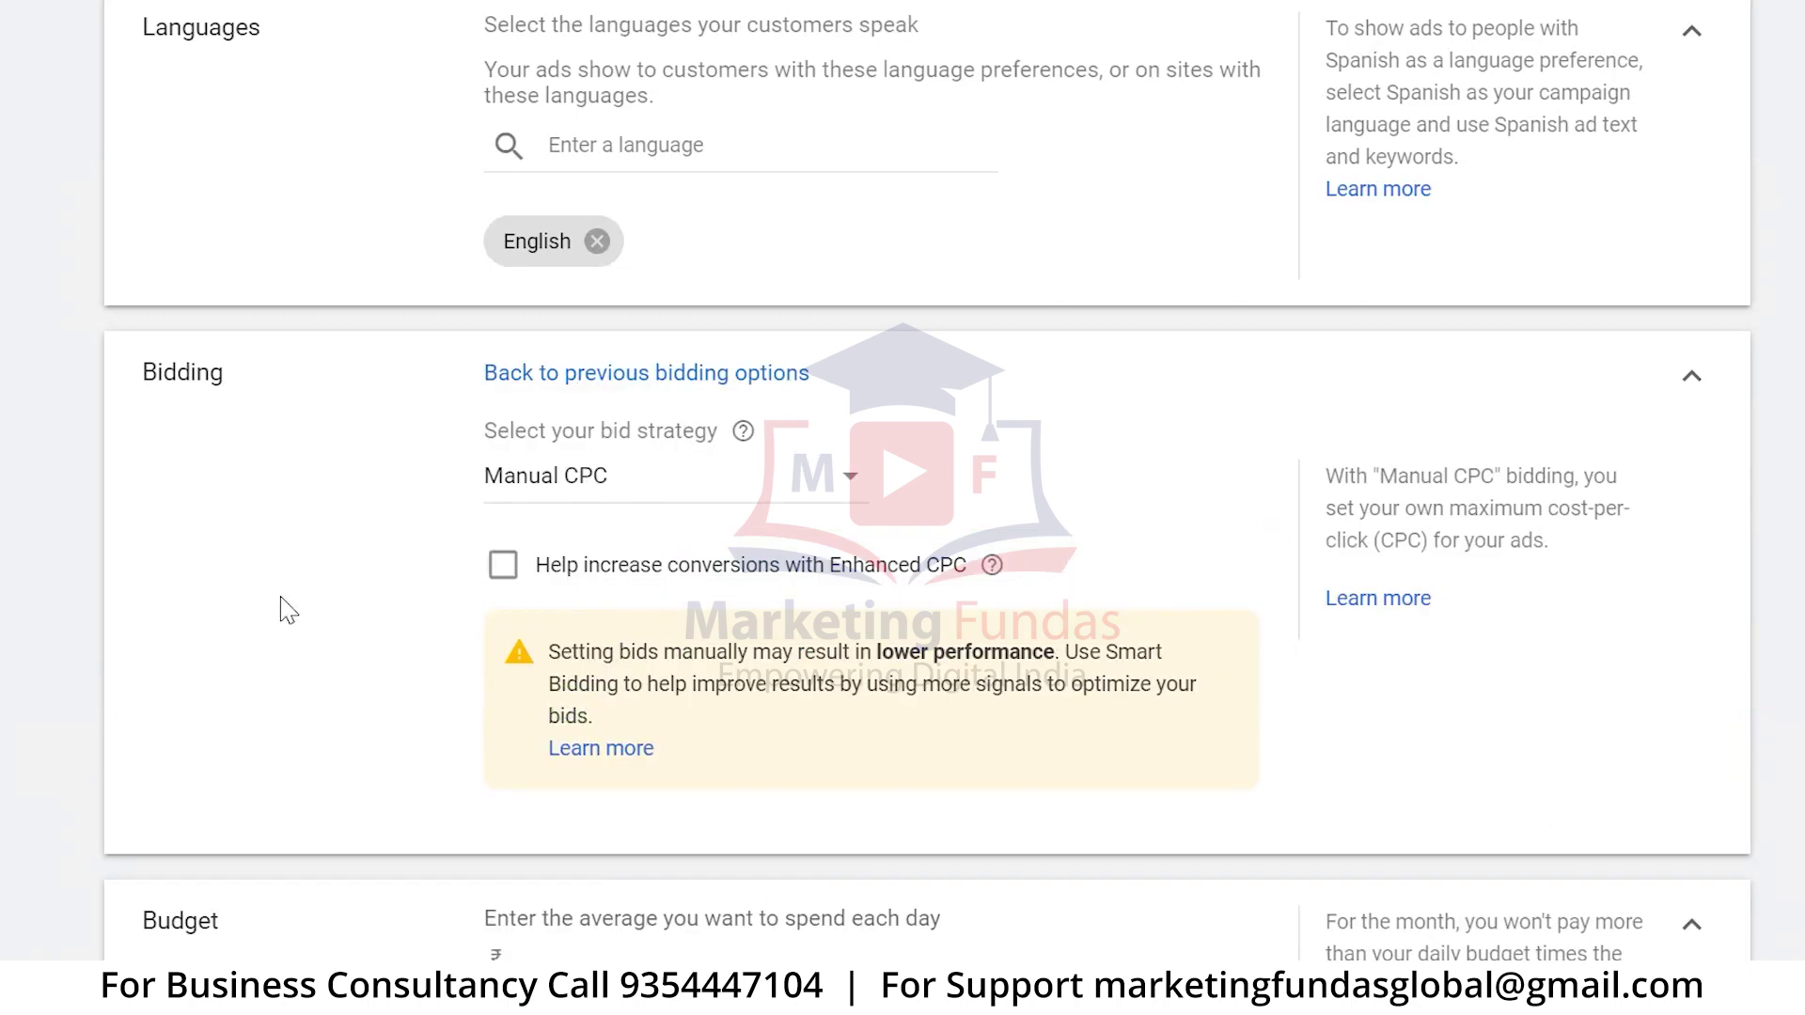
left_click(863, 501)
left_click(339, 520)
left_click(814, 498)
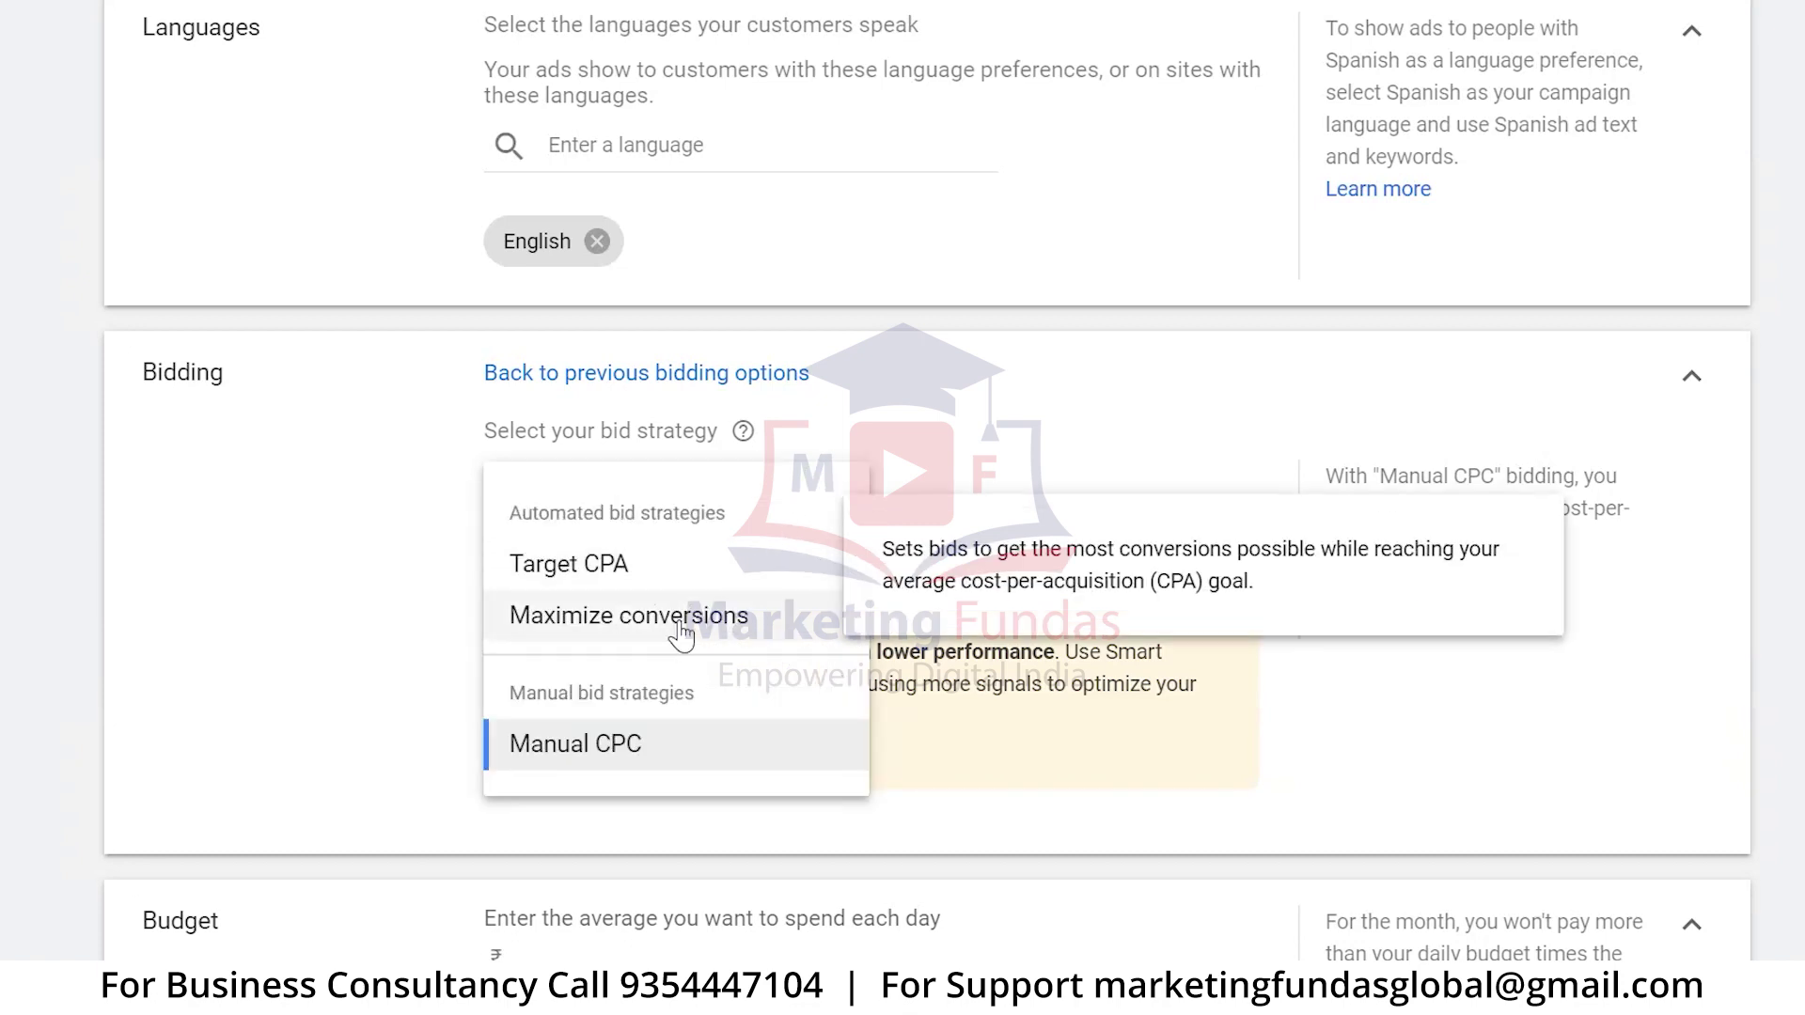
left_click(208, 630)
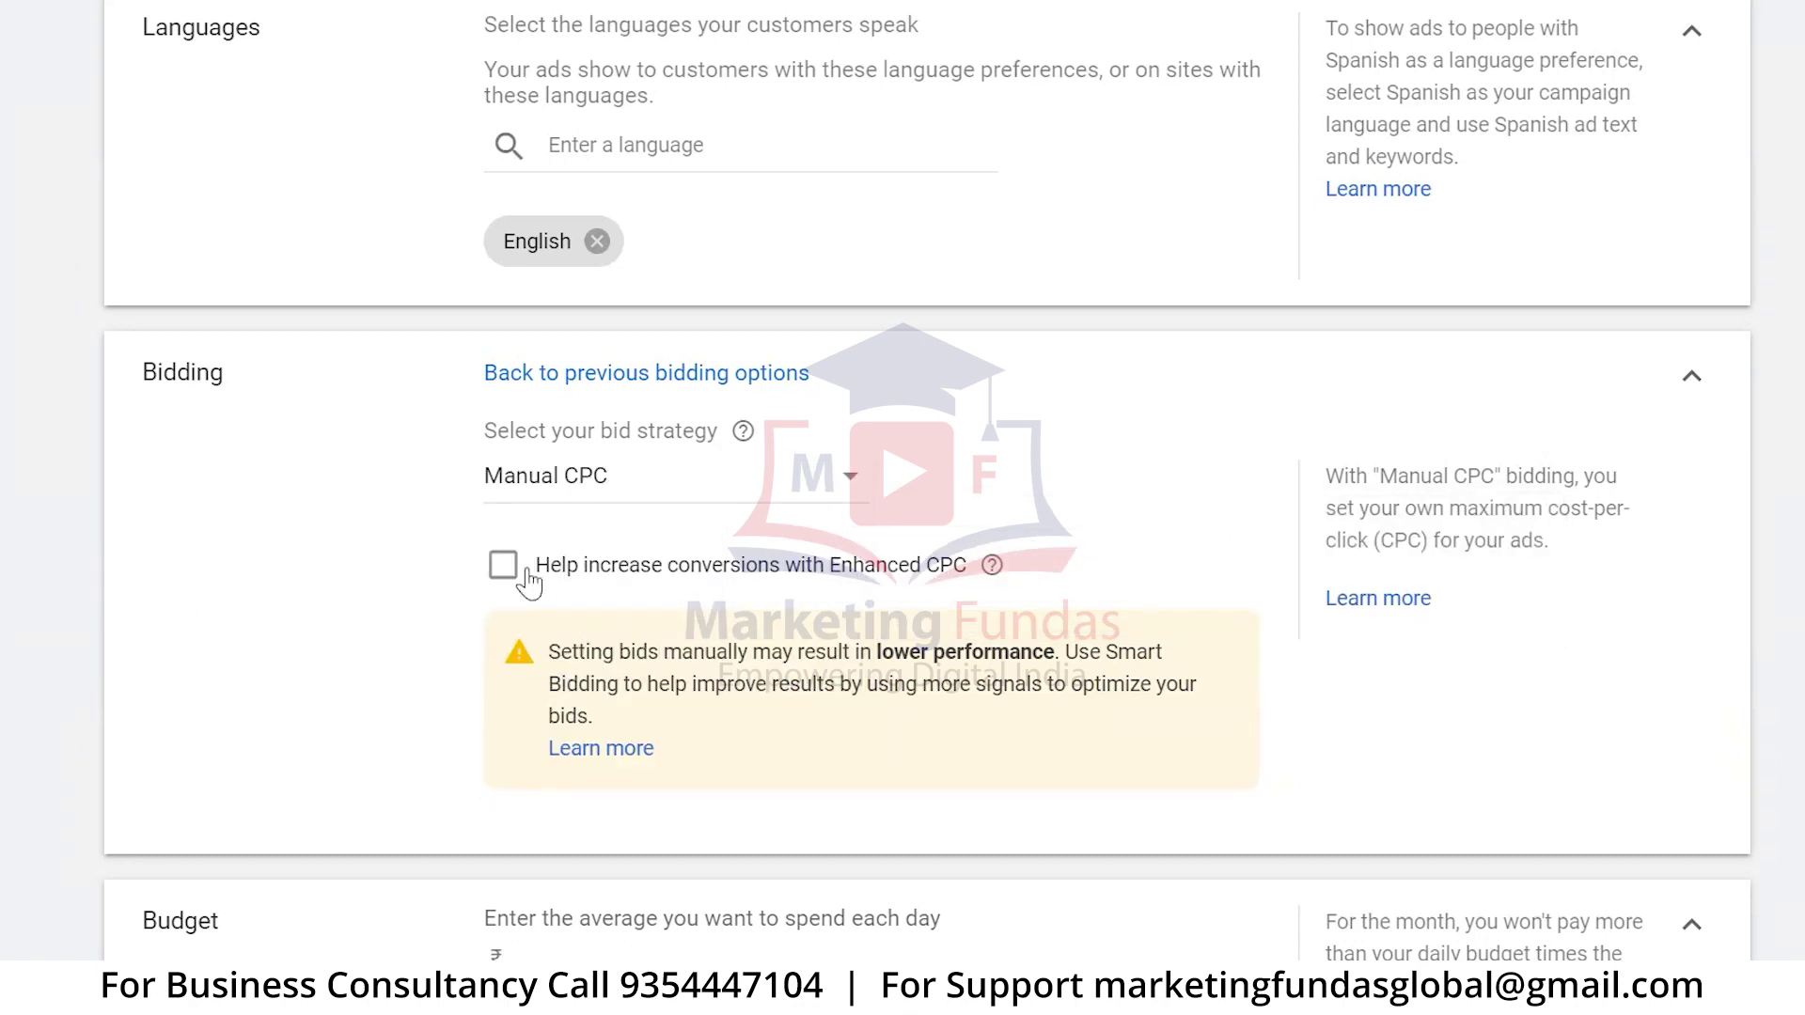
left_click(811, 473)
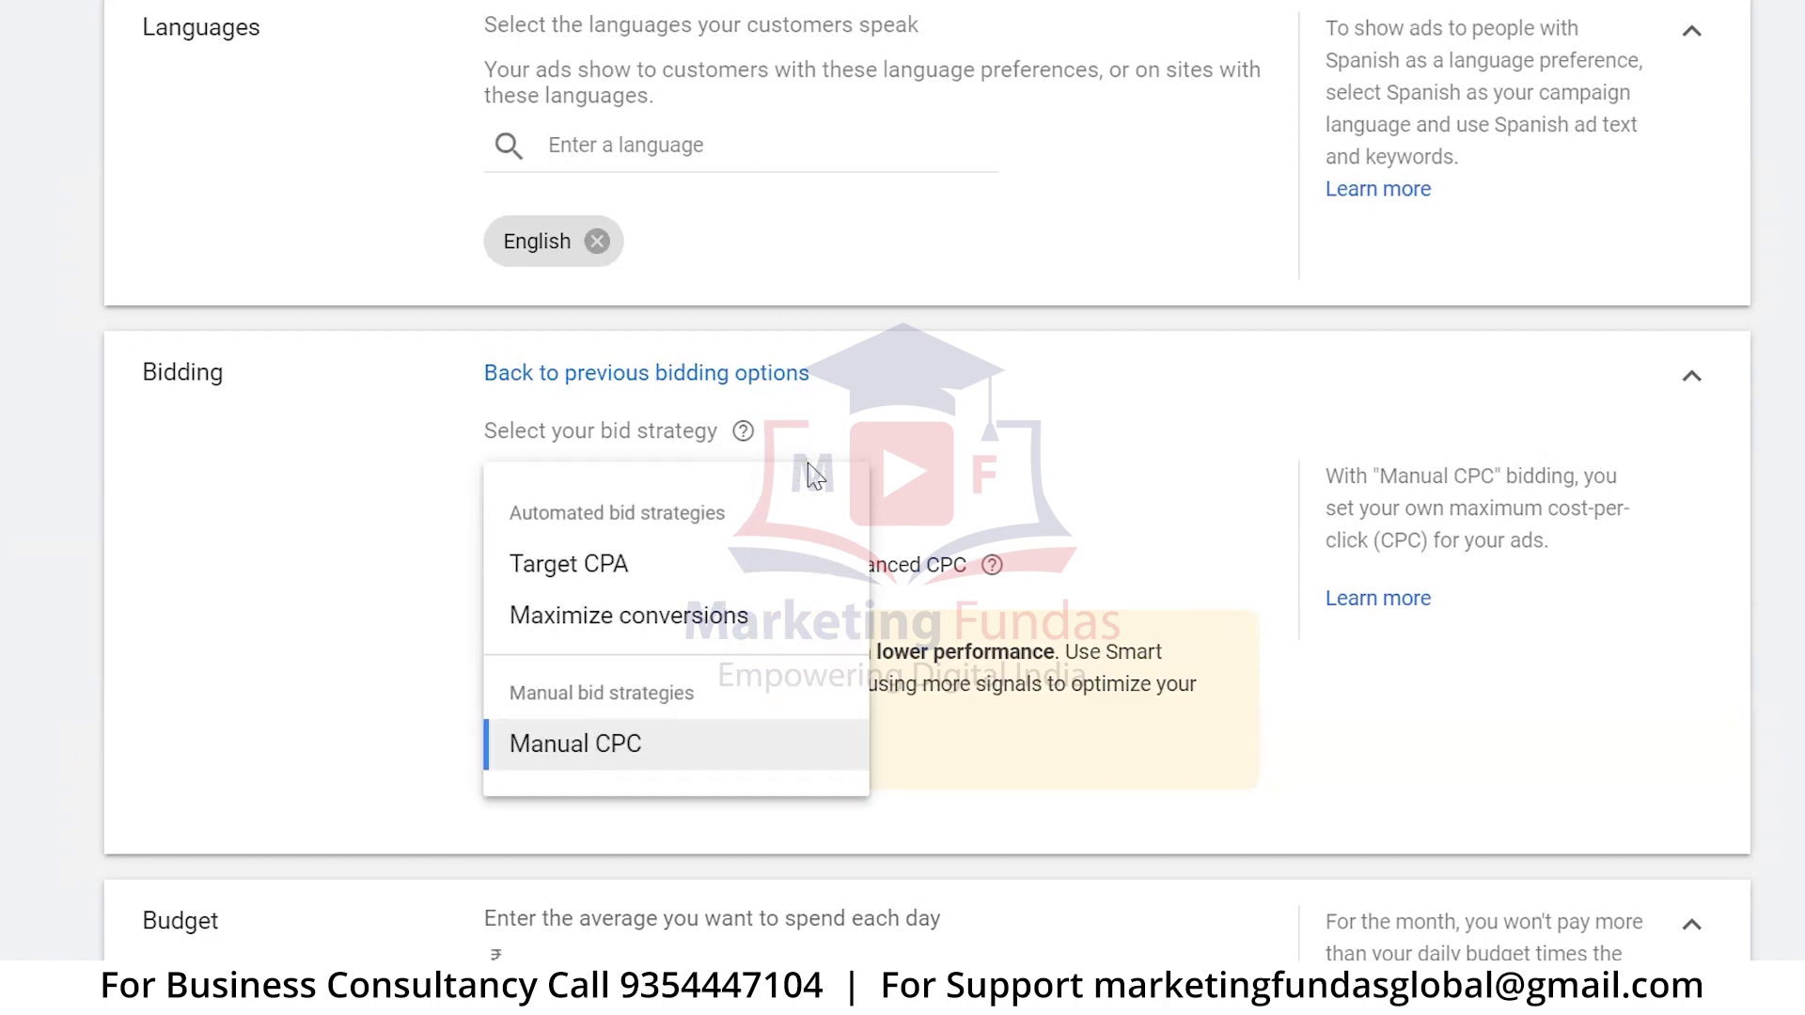
left_click(539, 753)
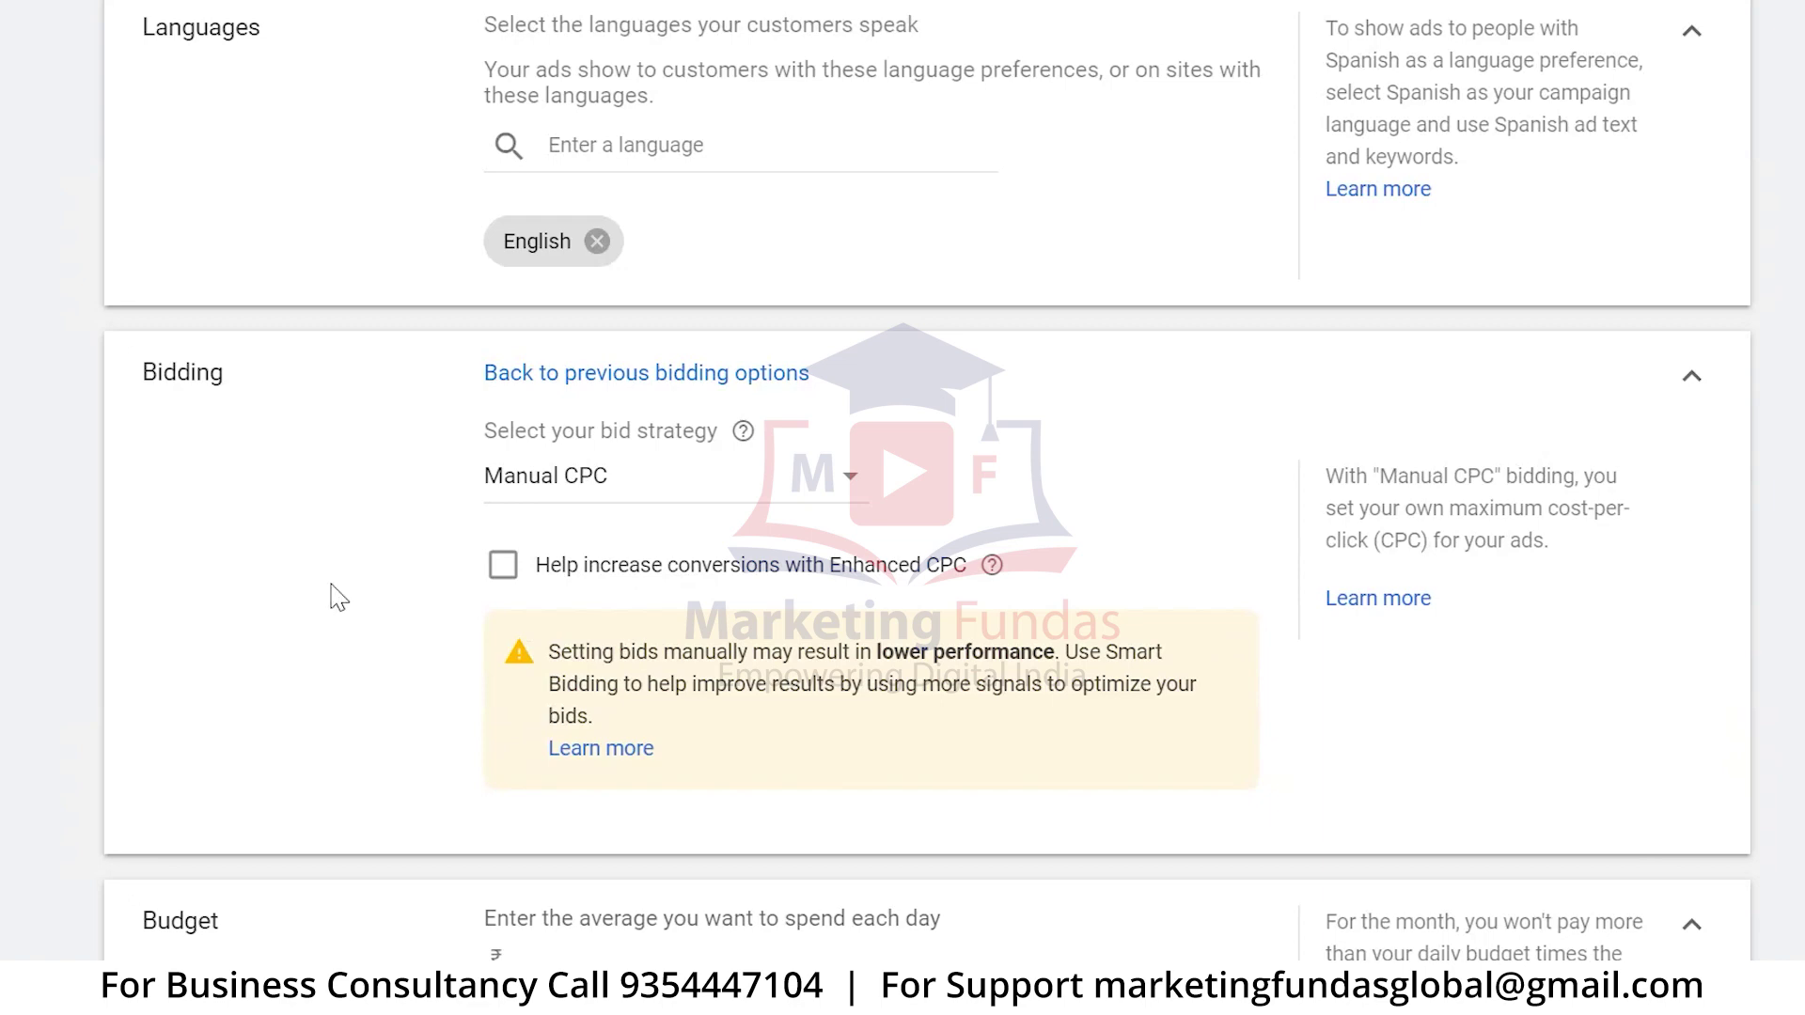
Step: Set the campaign's average daily budget to ₹500
scroll(362, 578, "down", 3)
scroll(362, 578, "down", 3)
left_click(717, 480)
type("500")
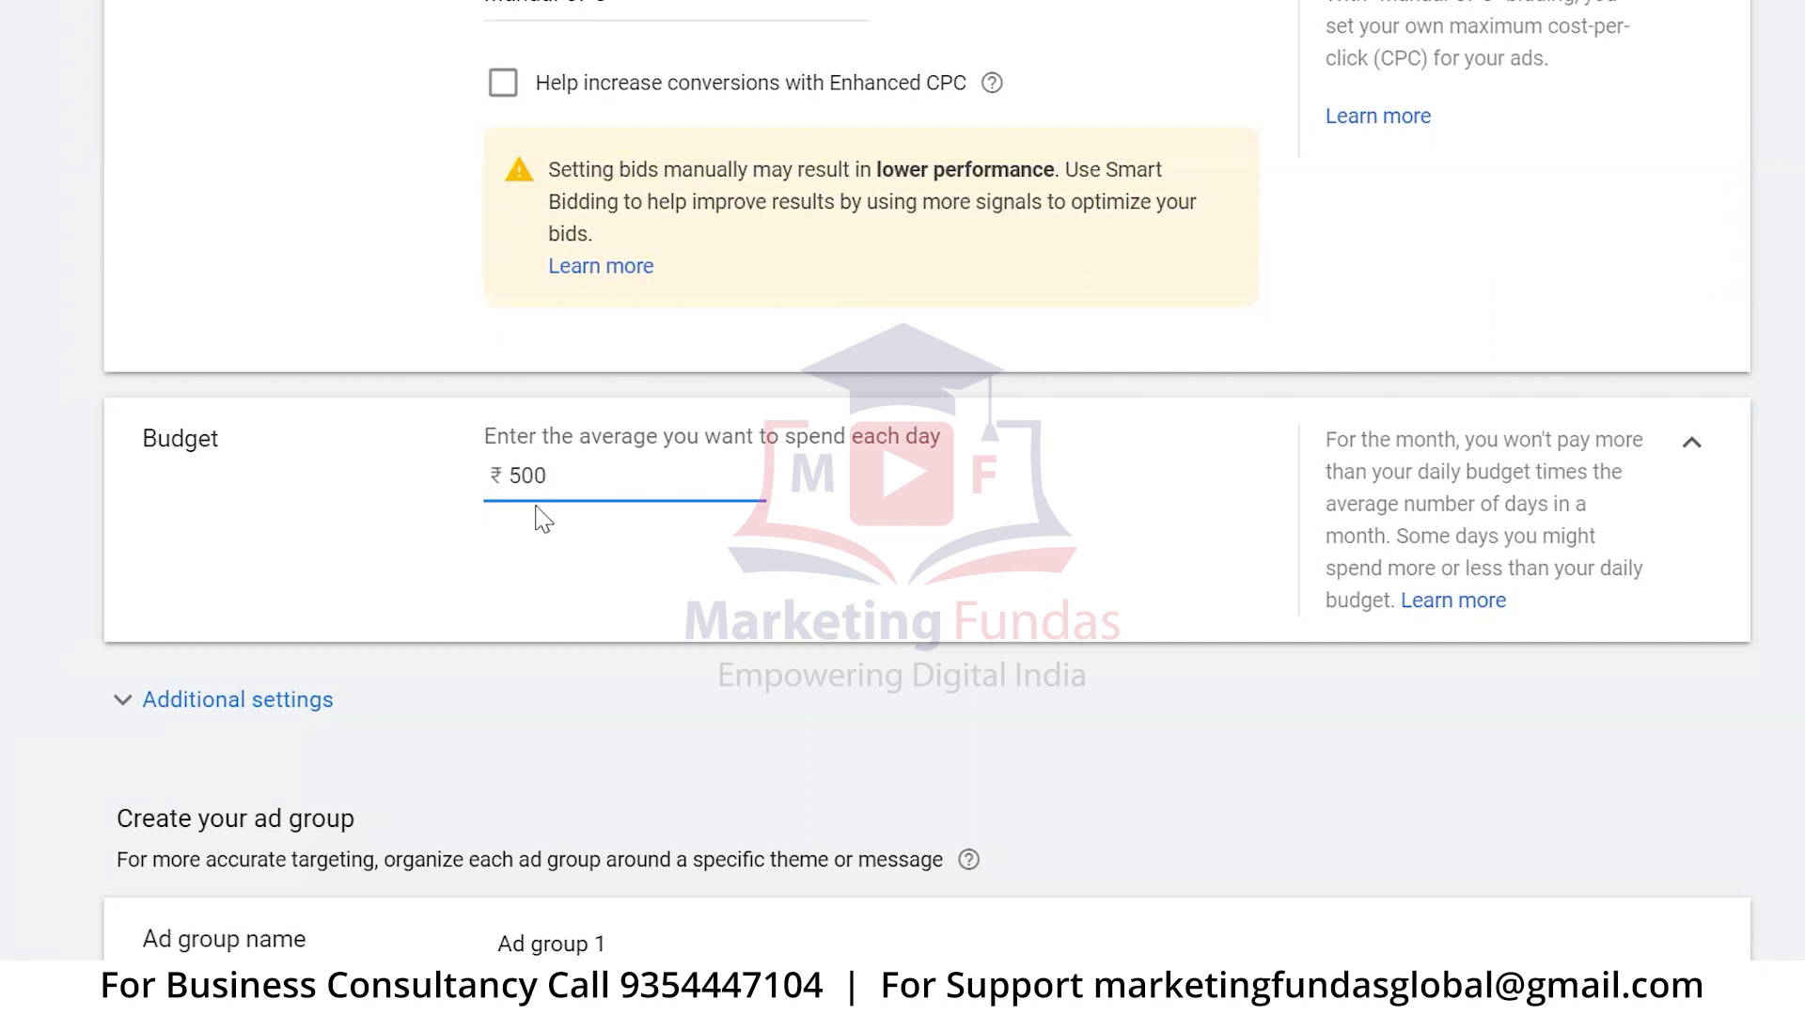
Step: Expand the additional campaign settings and keep ad rotation on "Optimize: Prefer best performing ads" after trying indefinite rotation
scroll(381, 705, "down", 3)
left_click(218, 456)
scroll(25, 376, "down", 3)
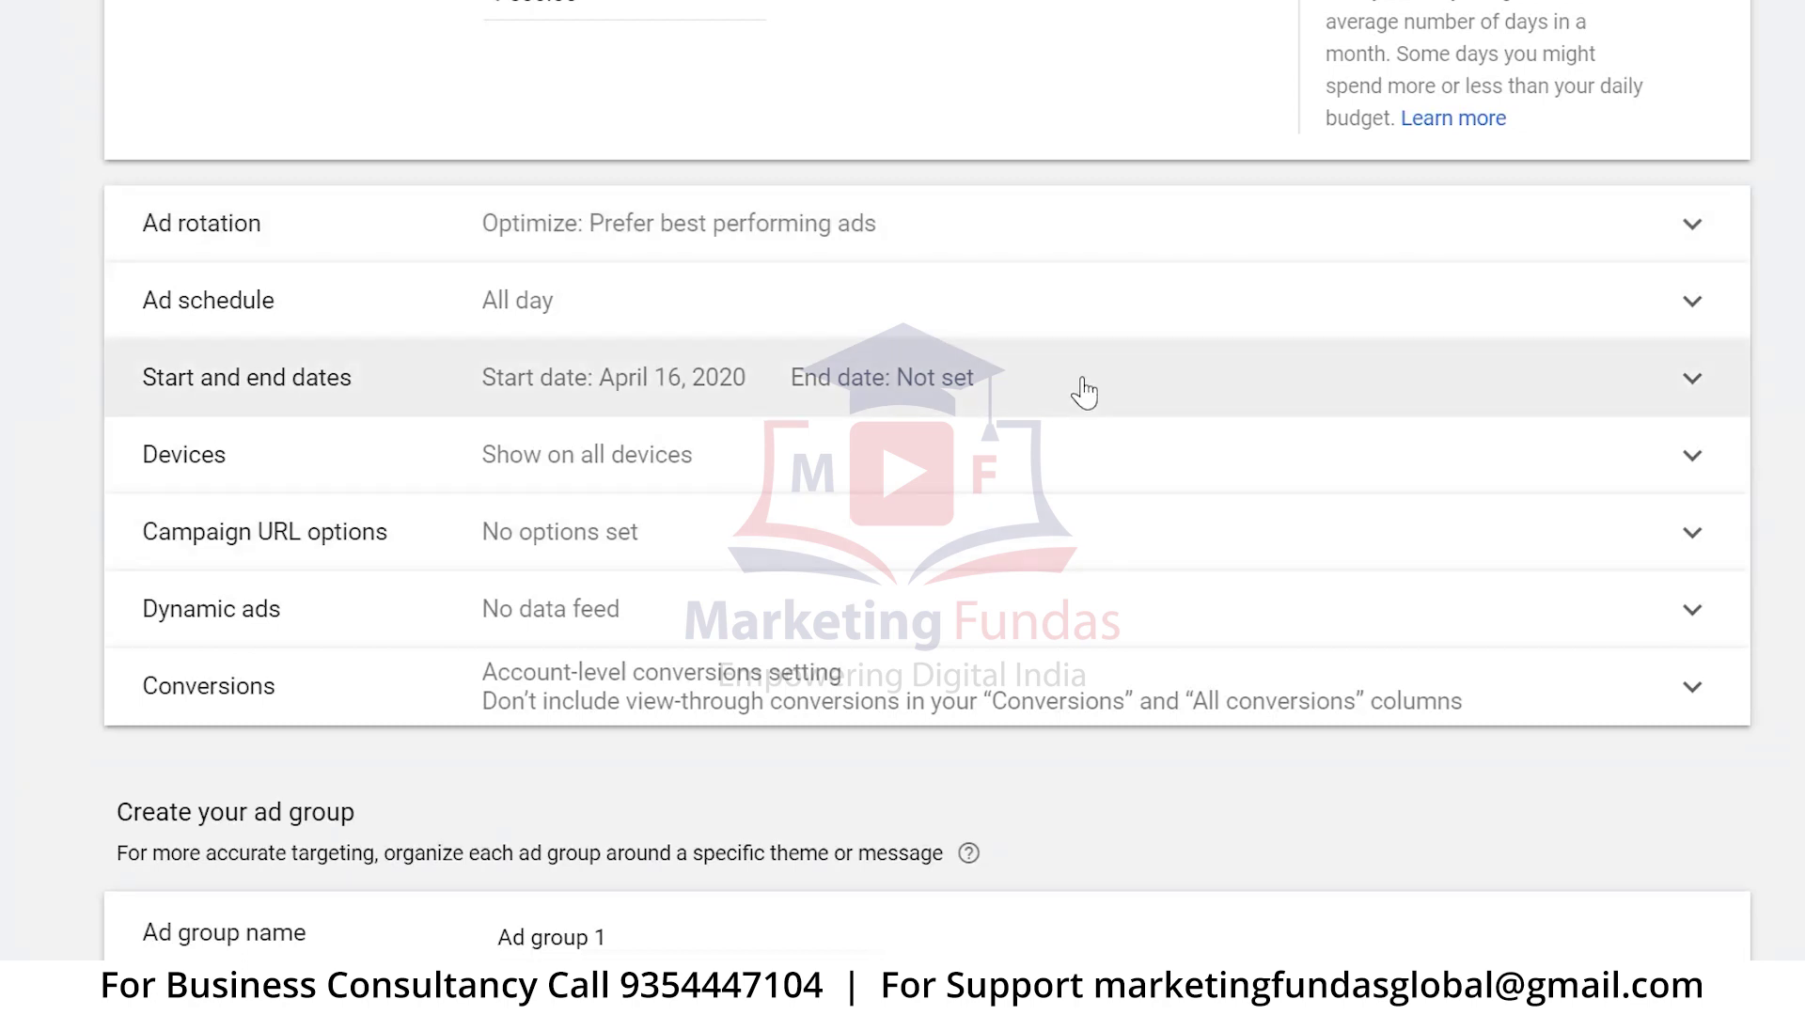
left_click(1245, 218)
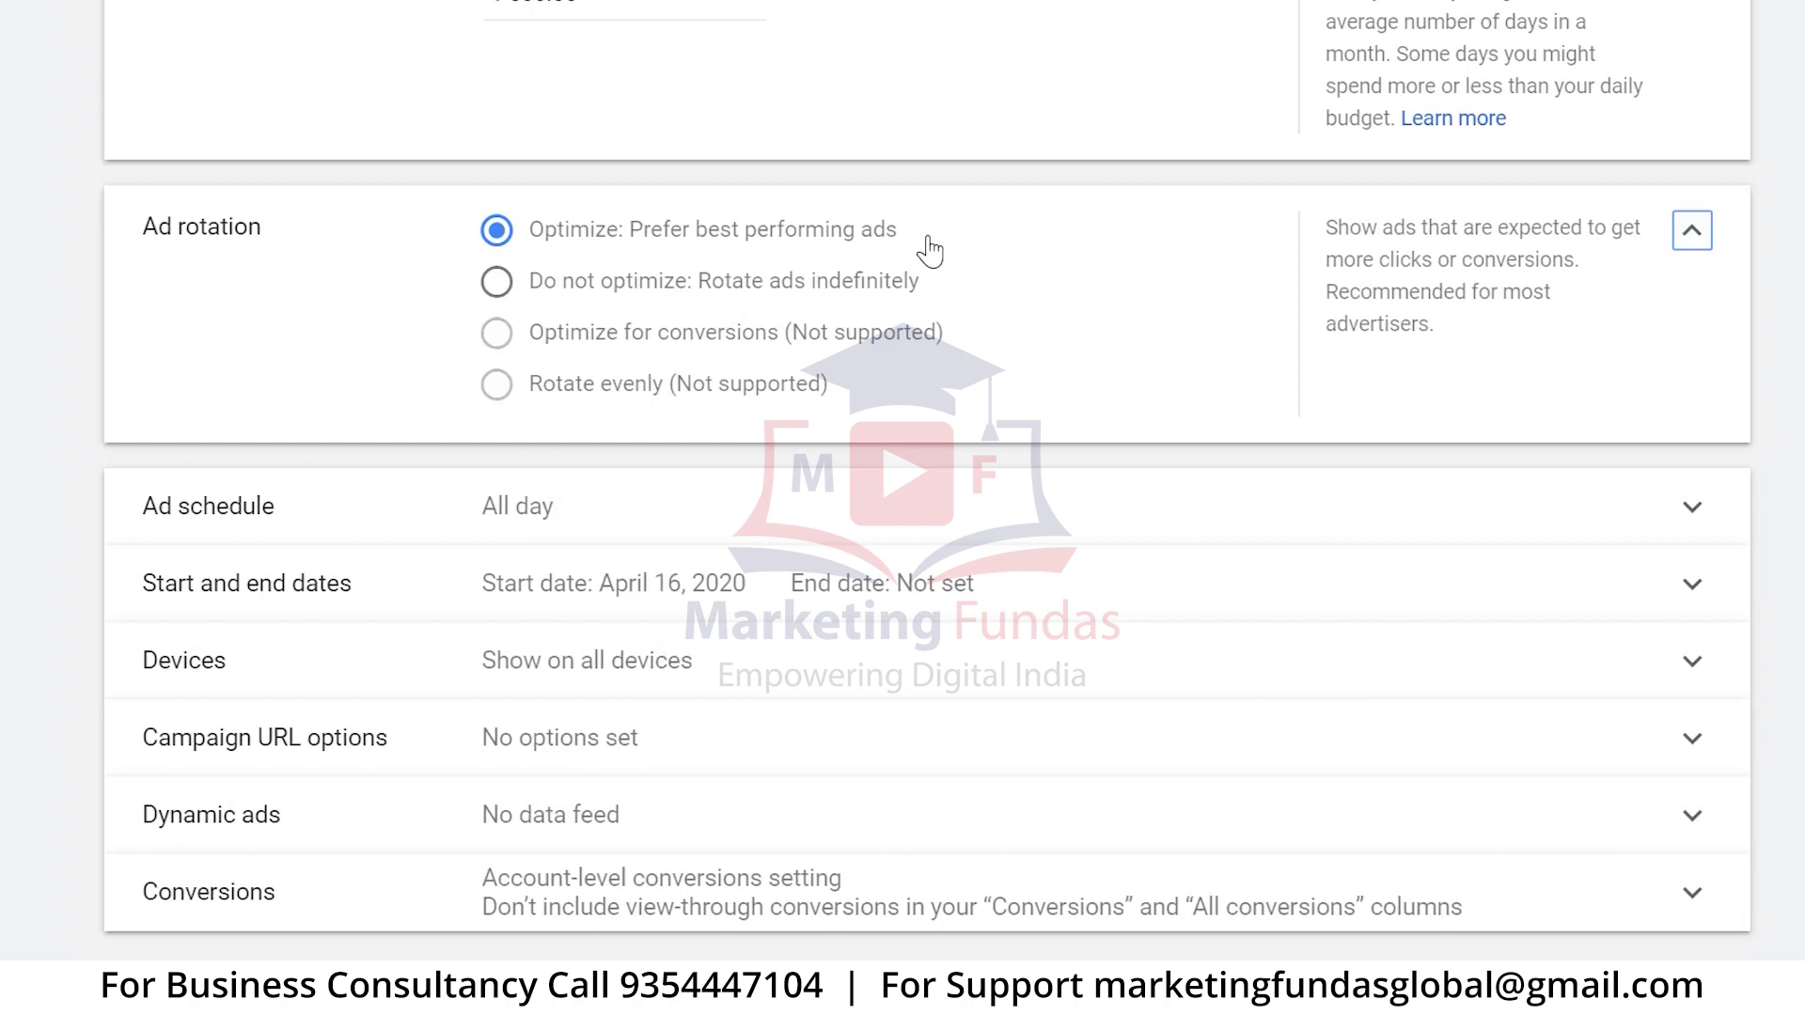
left_click(495, 282)
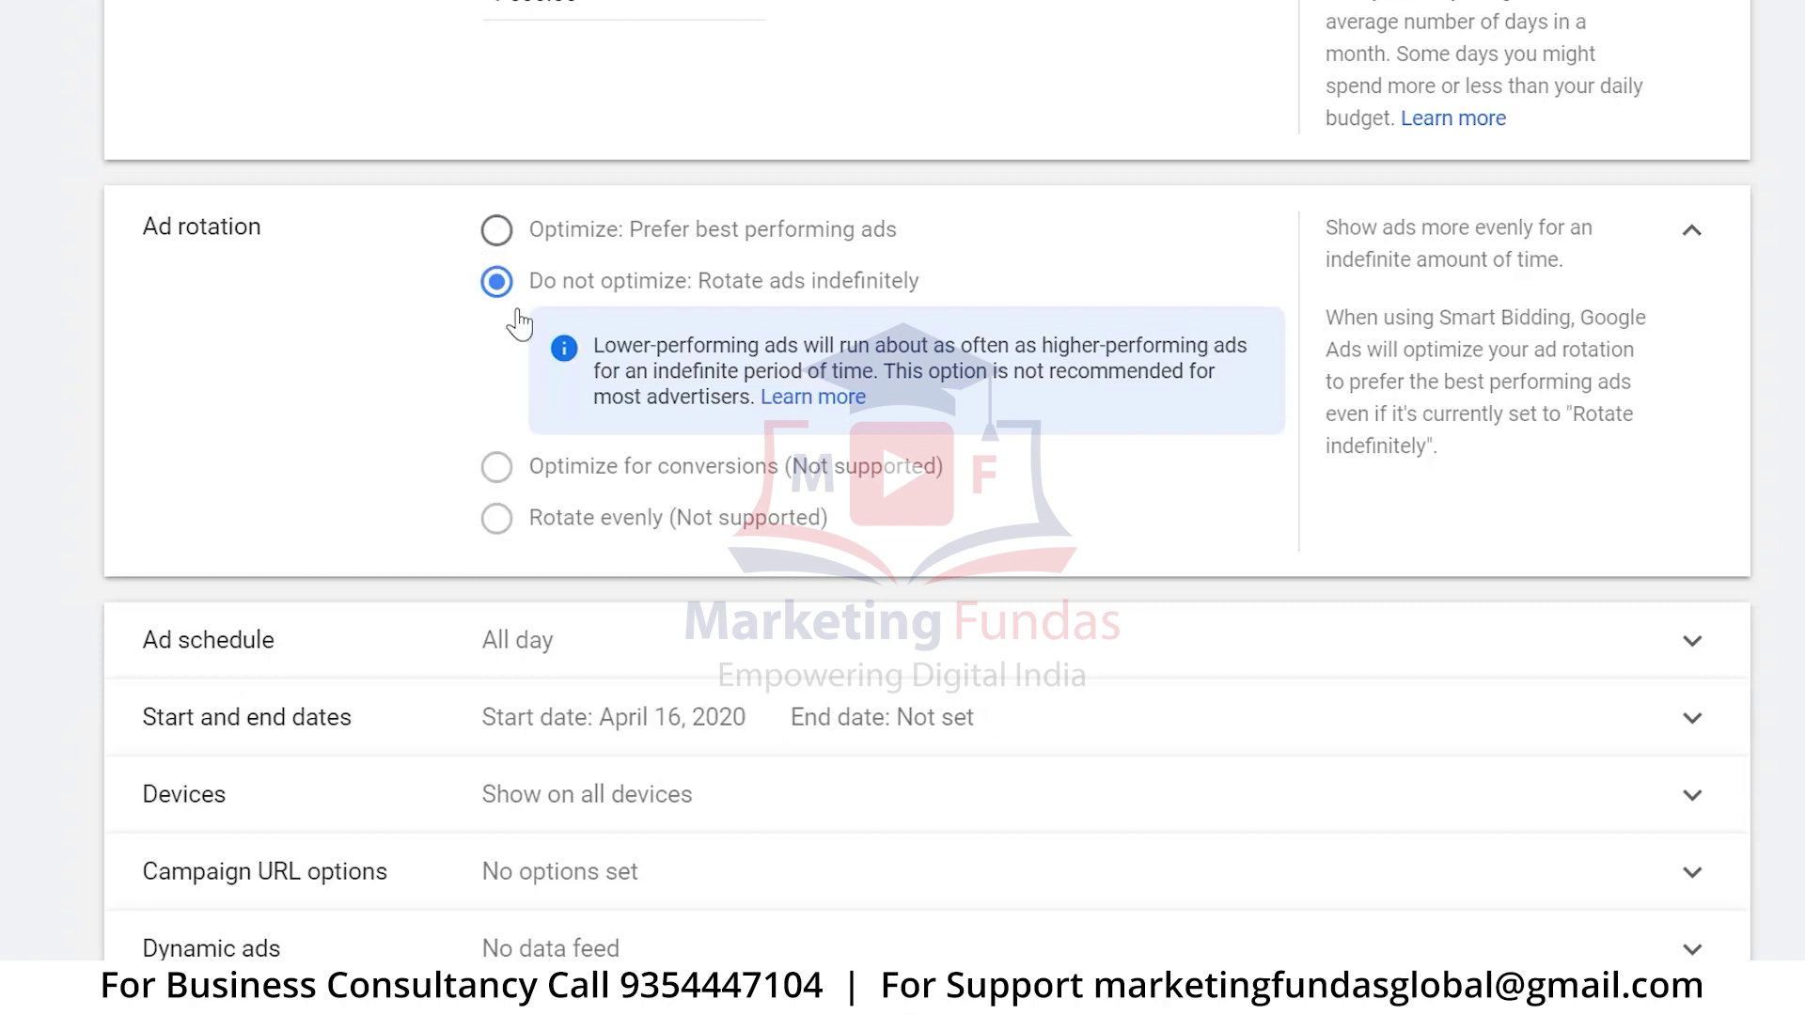
left_click(498, 229)
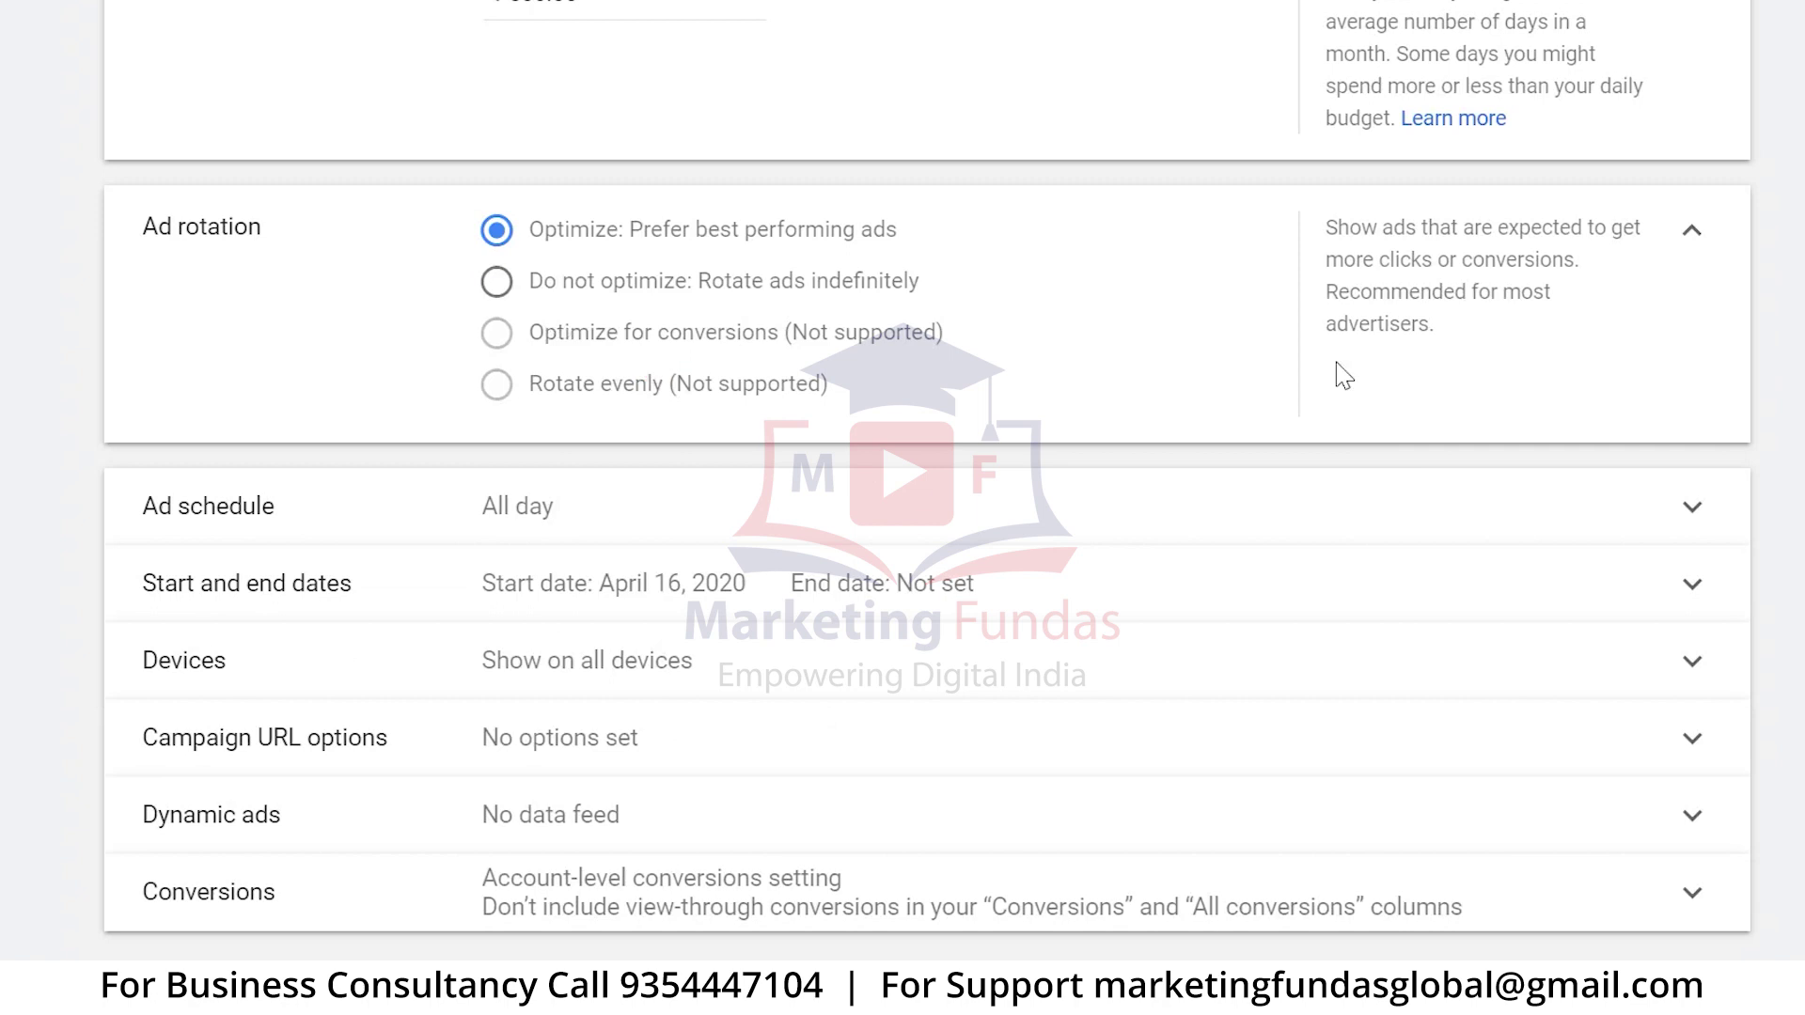
Step: Examine the ad schedule's day and start time choices and the campaign's start and end date settings
left_click(1690, 228)
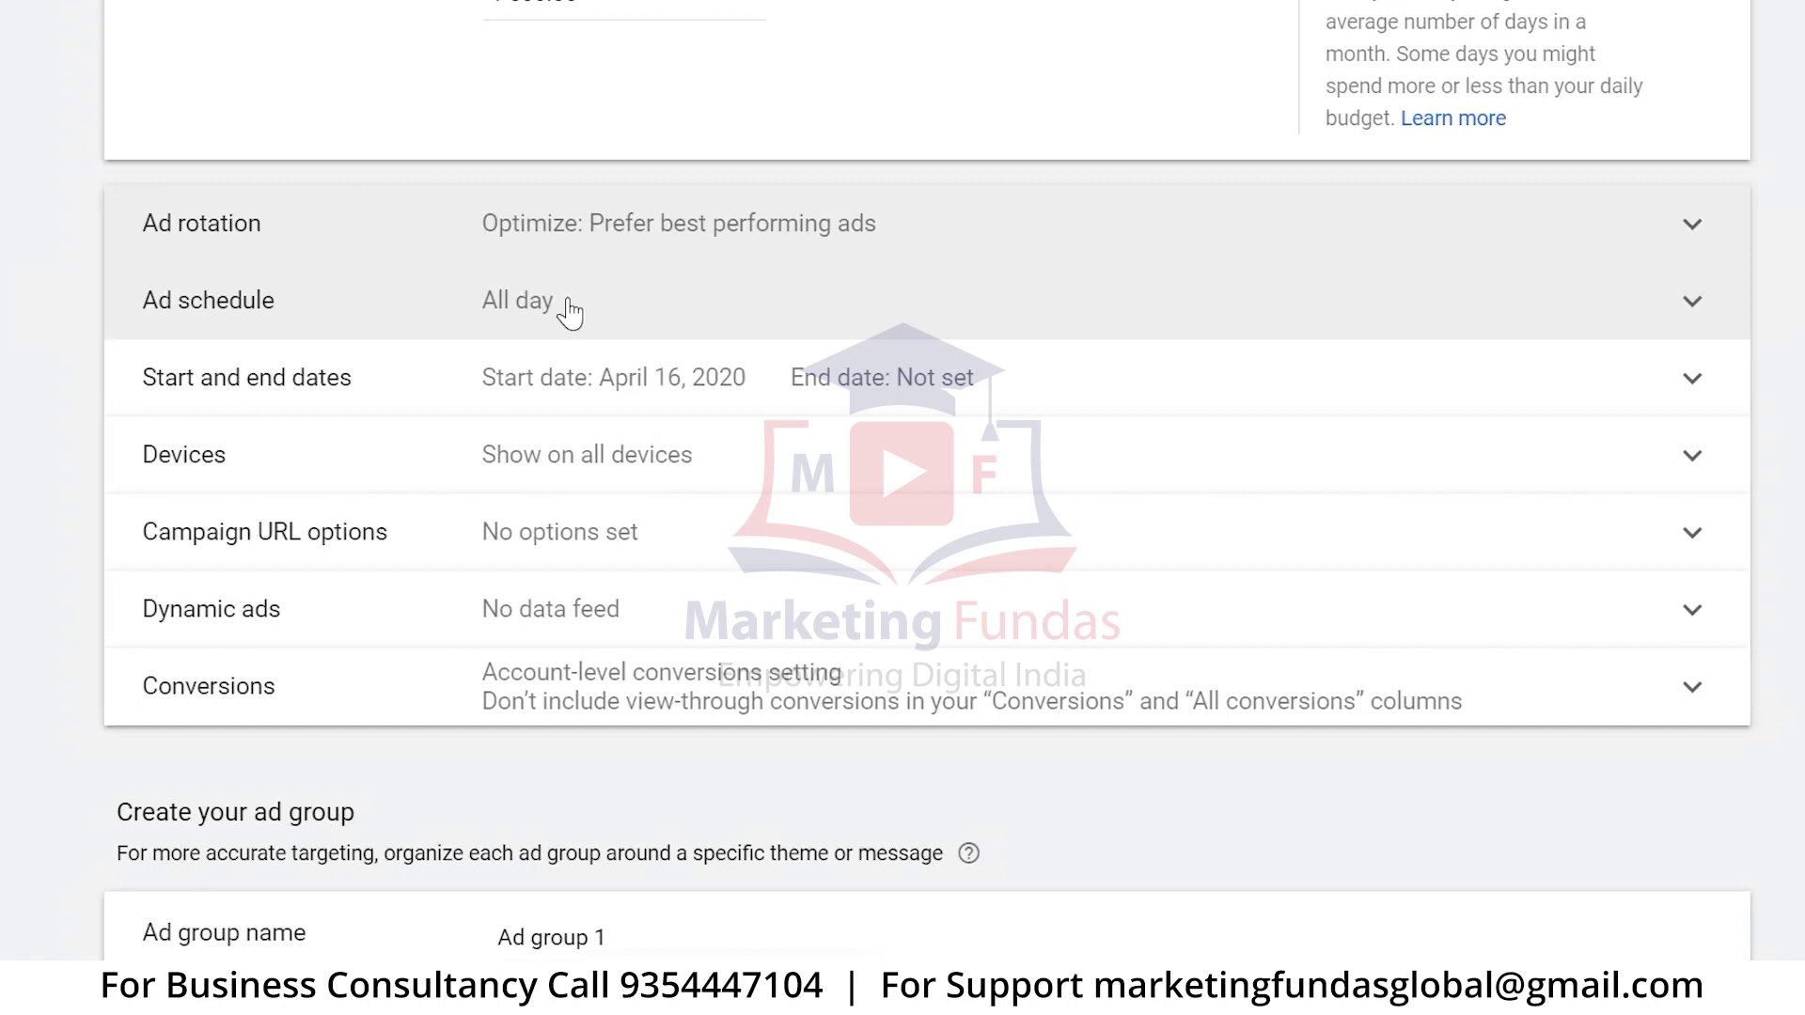
left_click(702, 314)
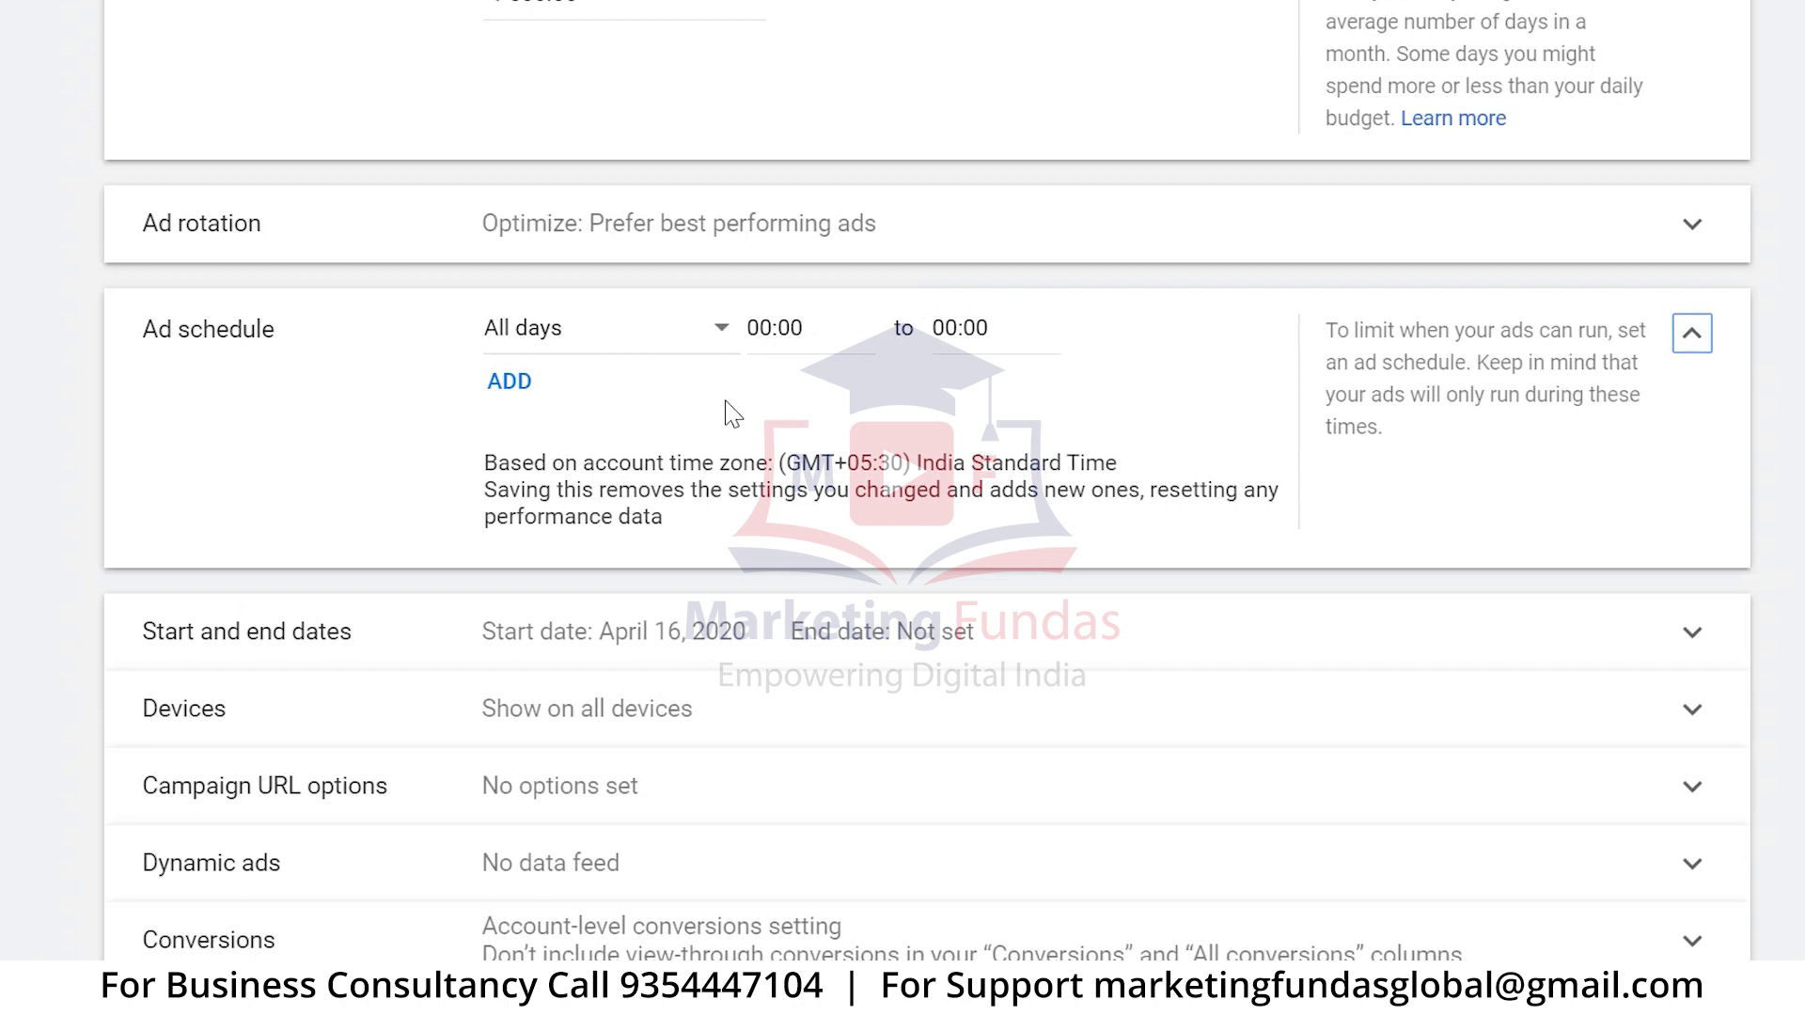
left_click(518, 344)
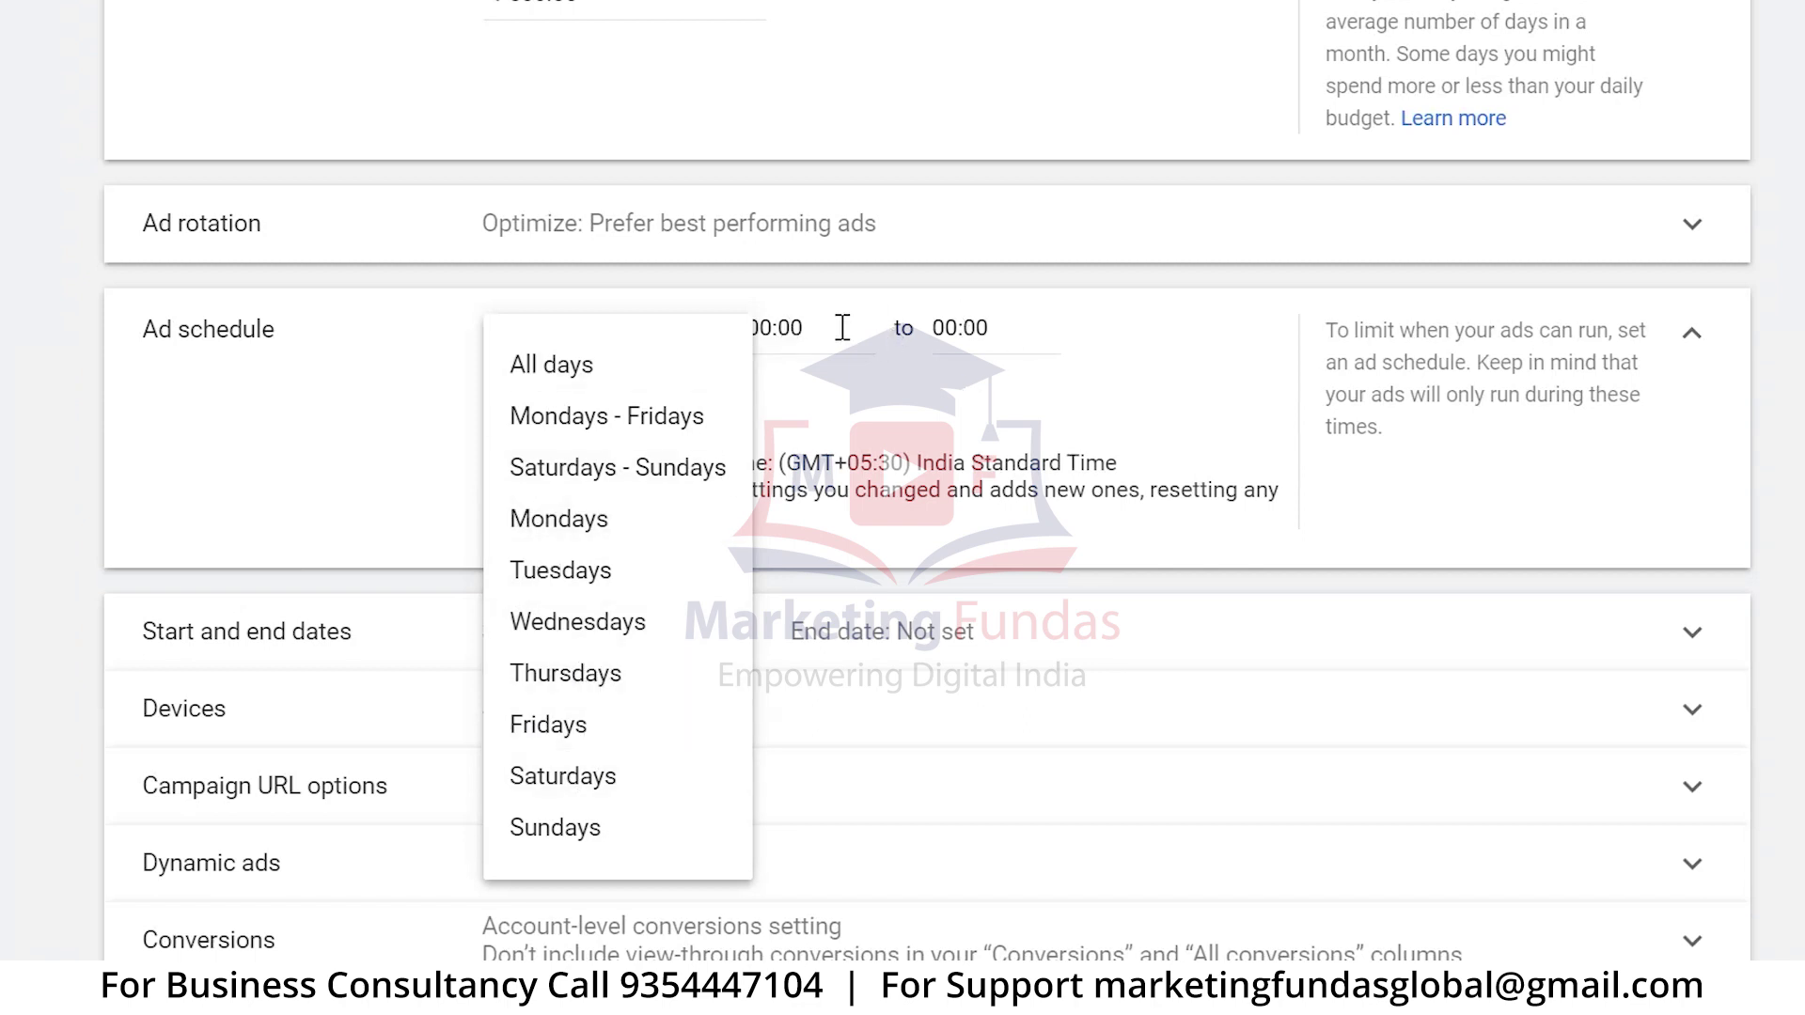
left_click(873, 391)
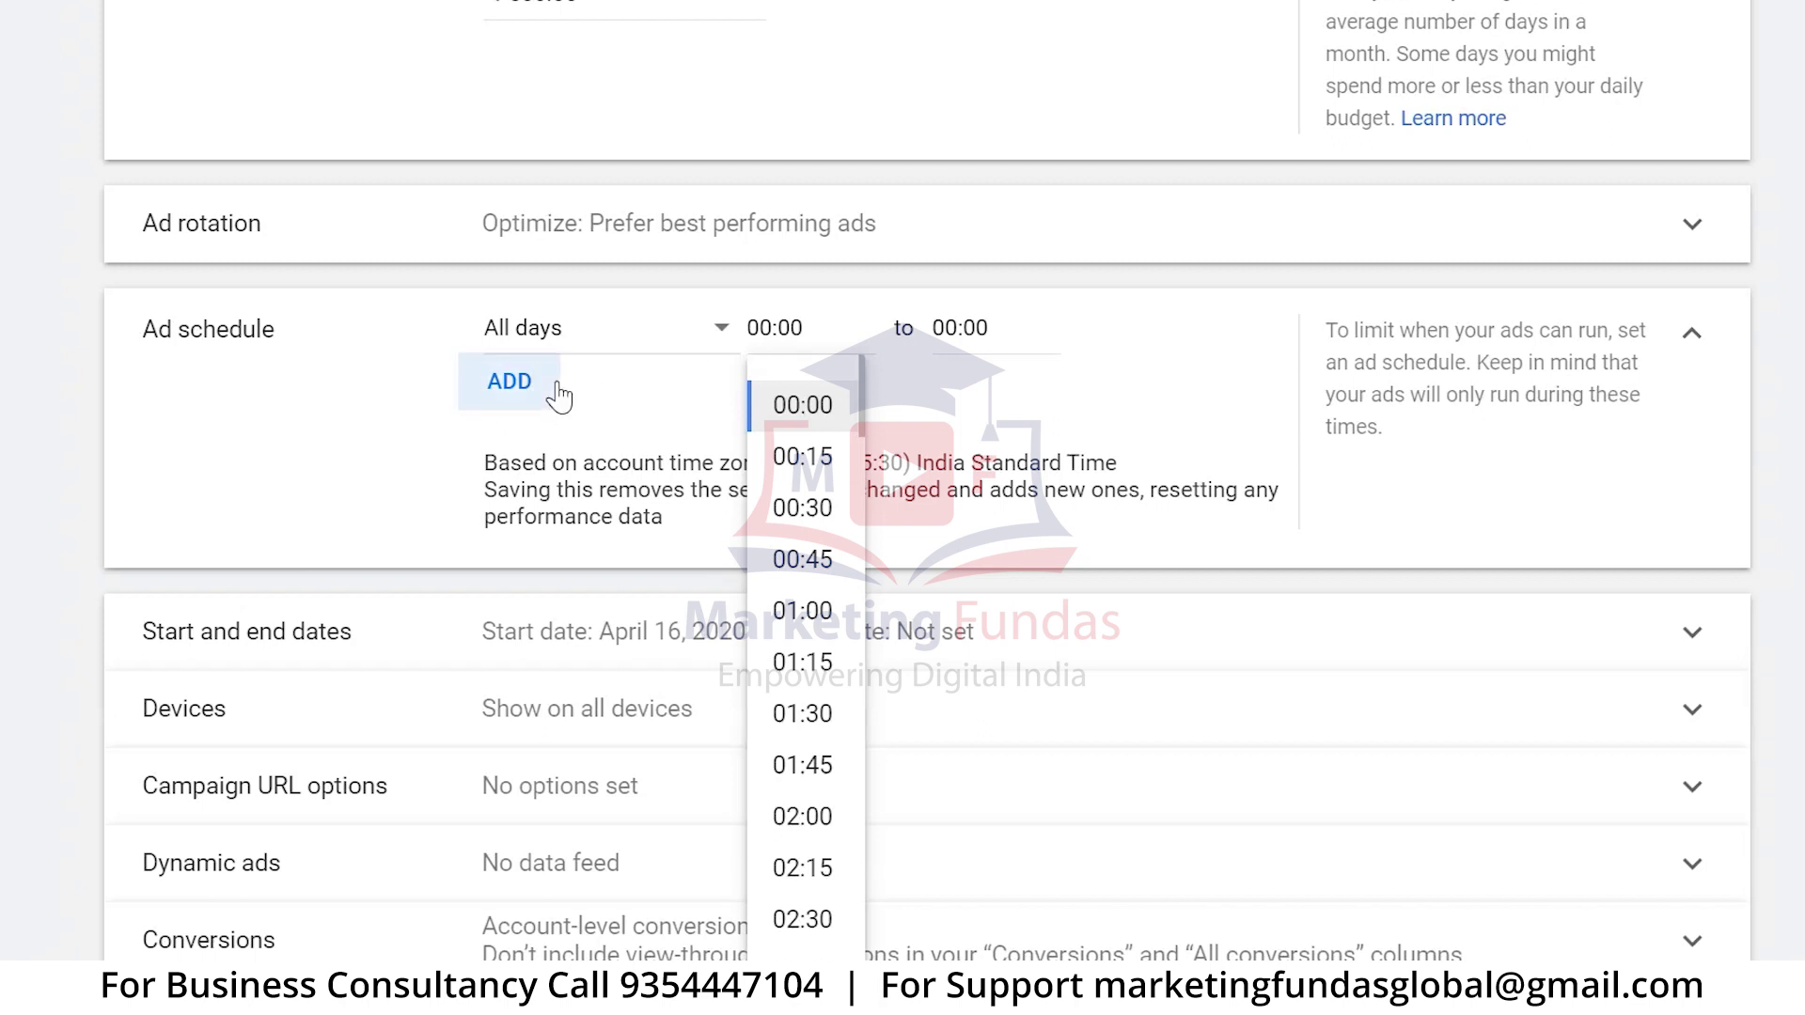
left_click(344, 411)
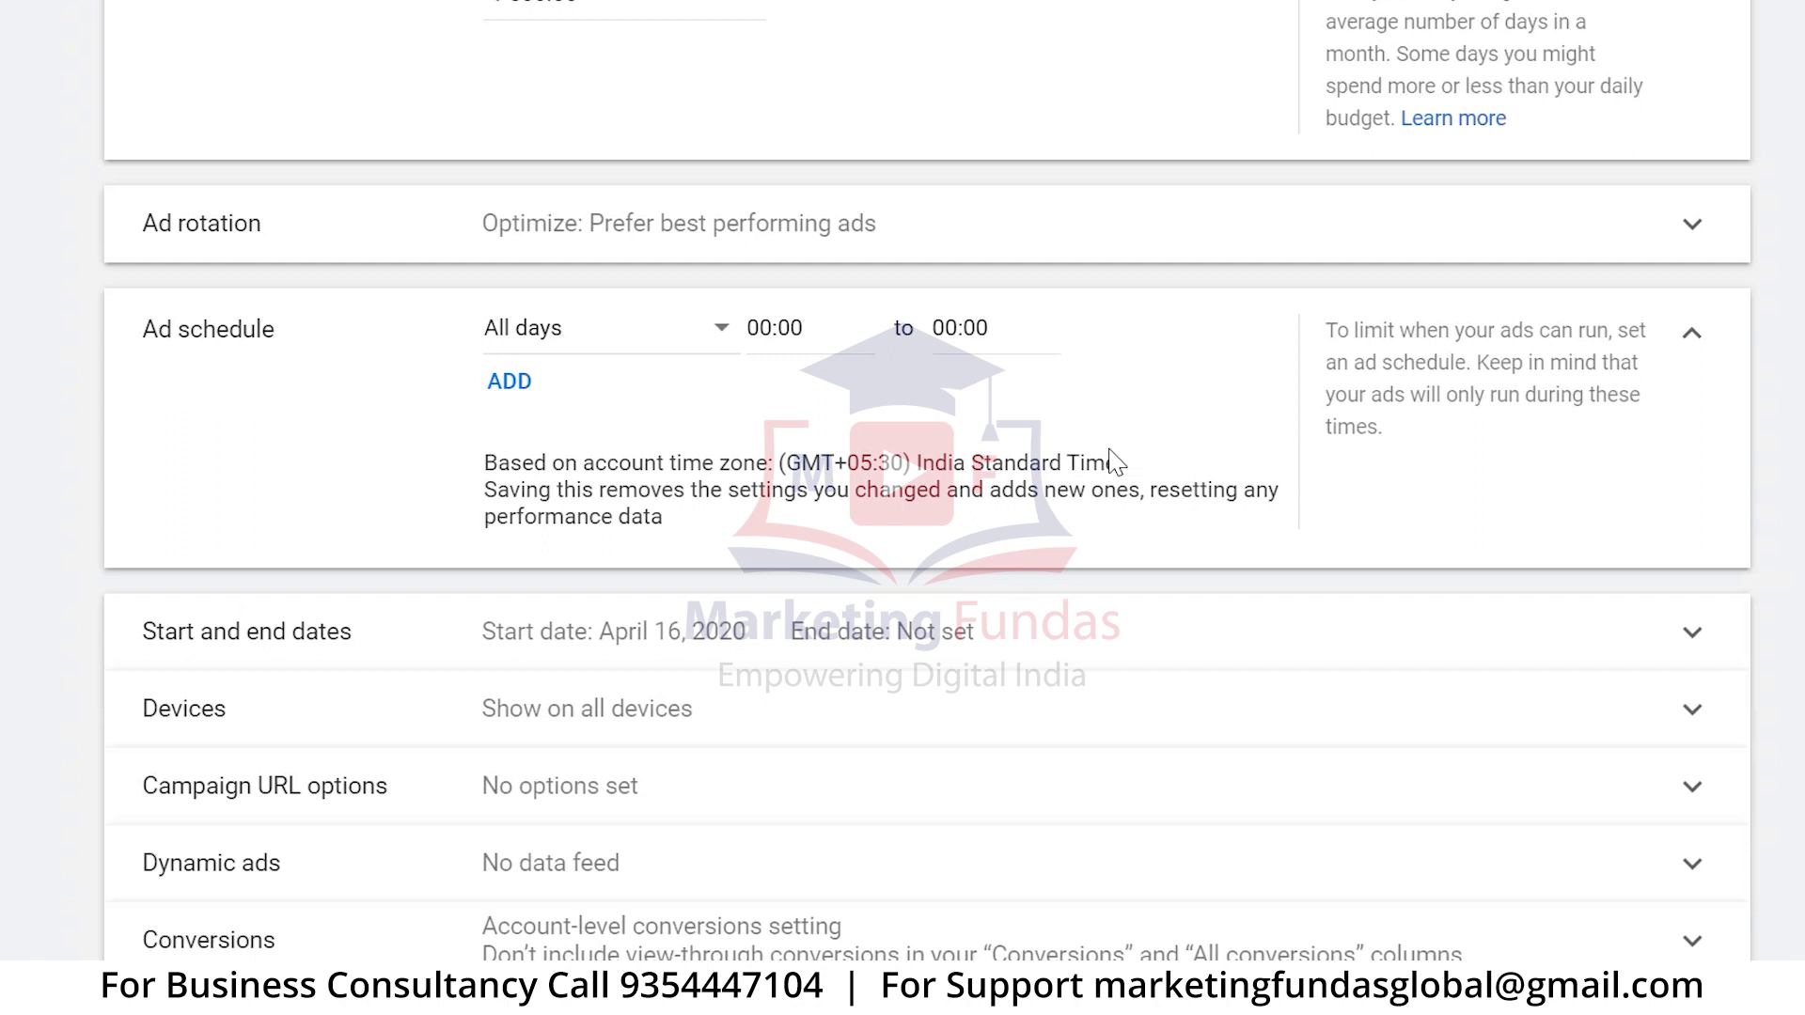
left_click(1691, 332)
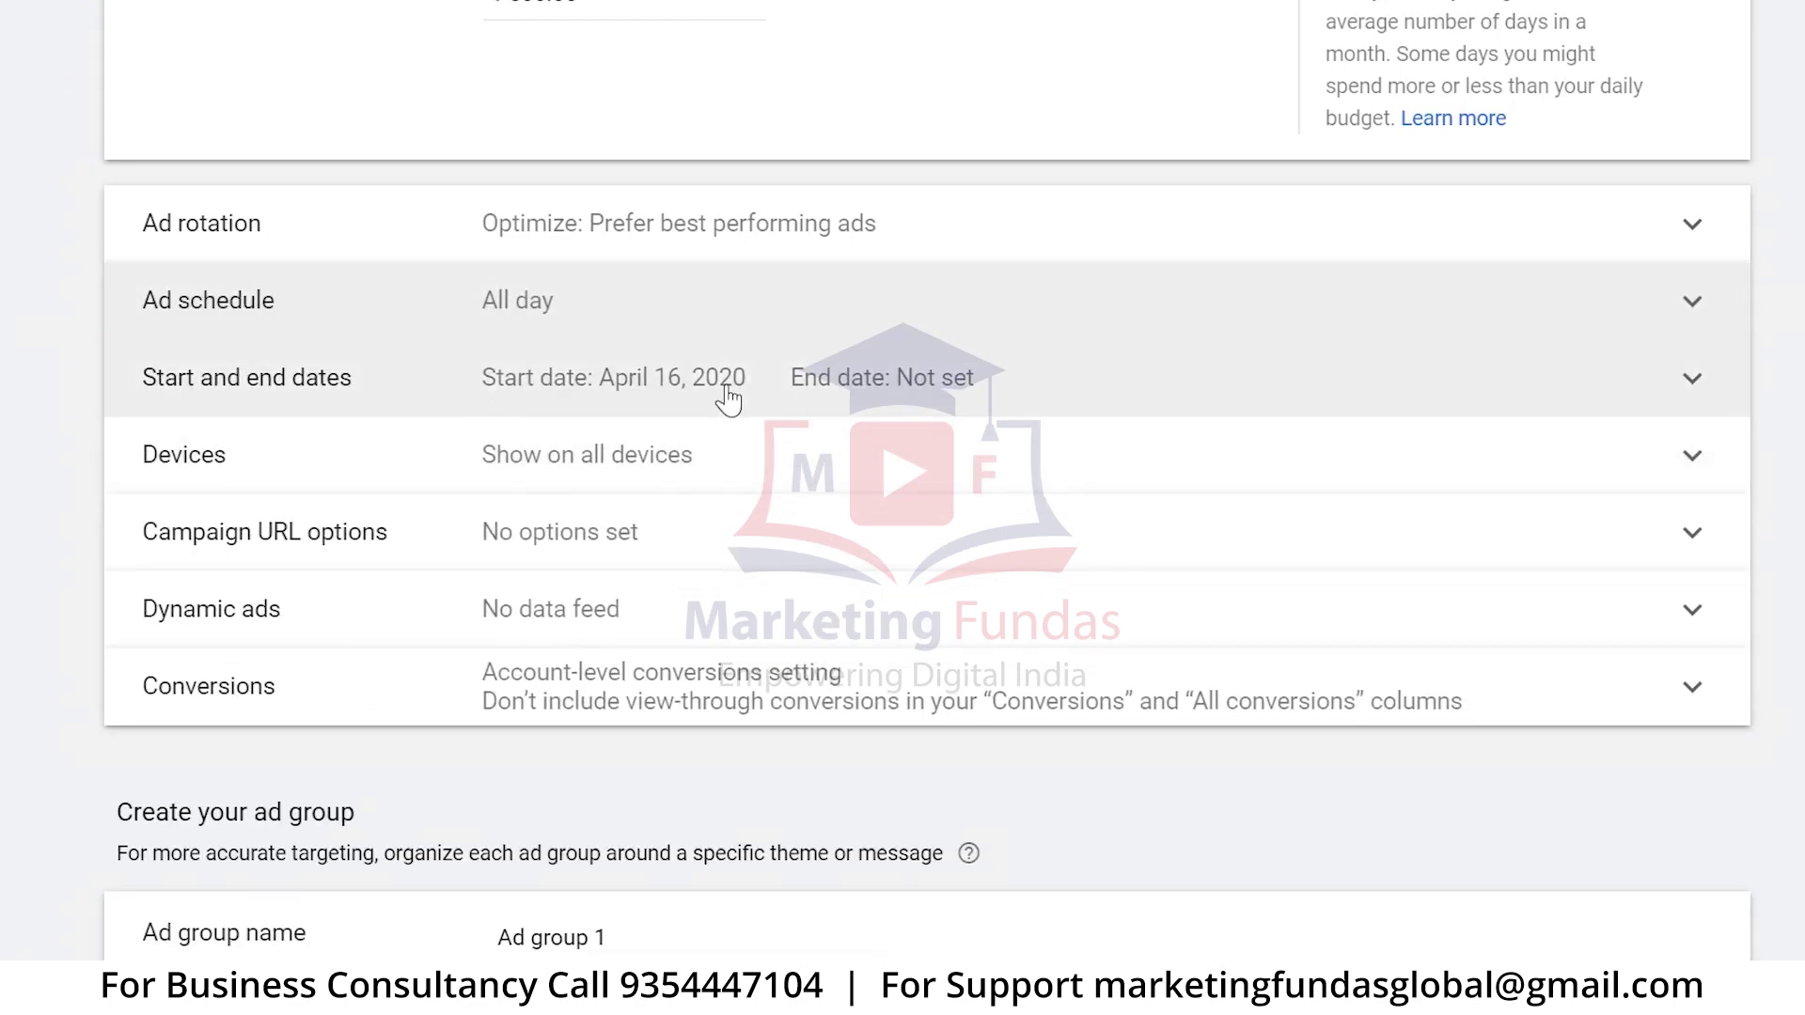
left_click(1247, 404)
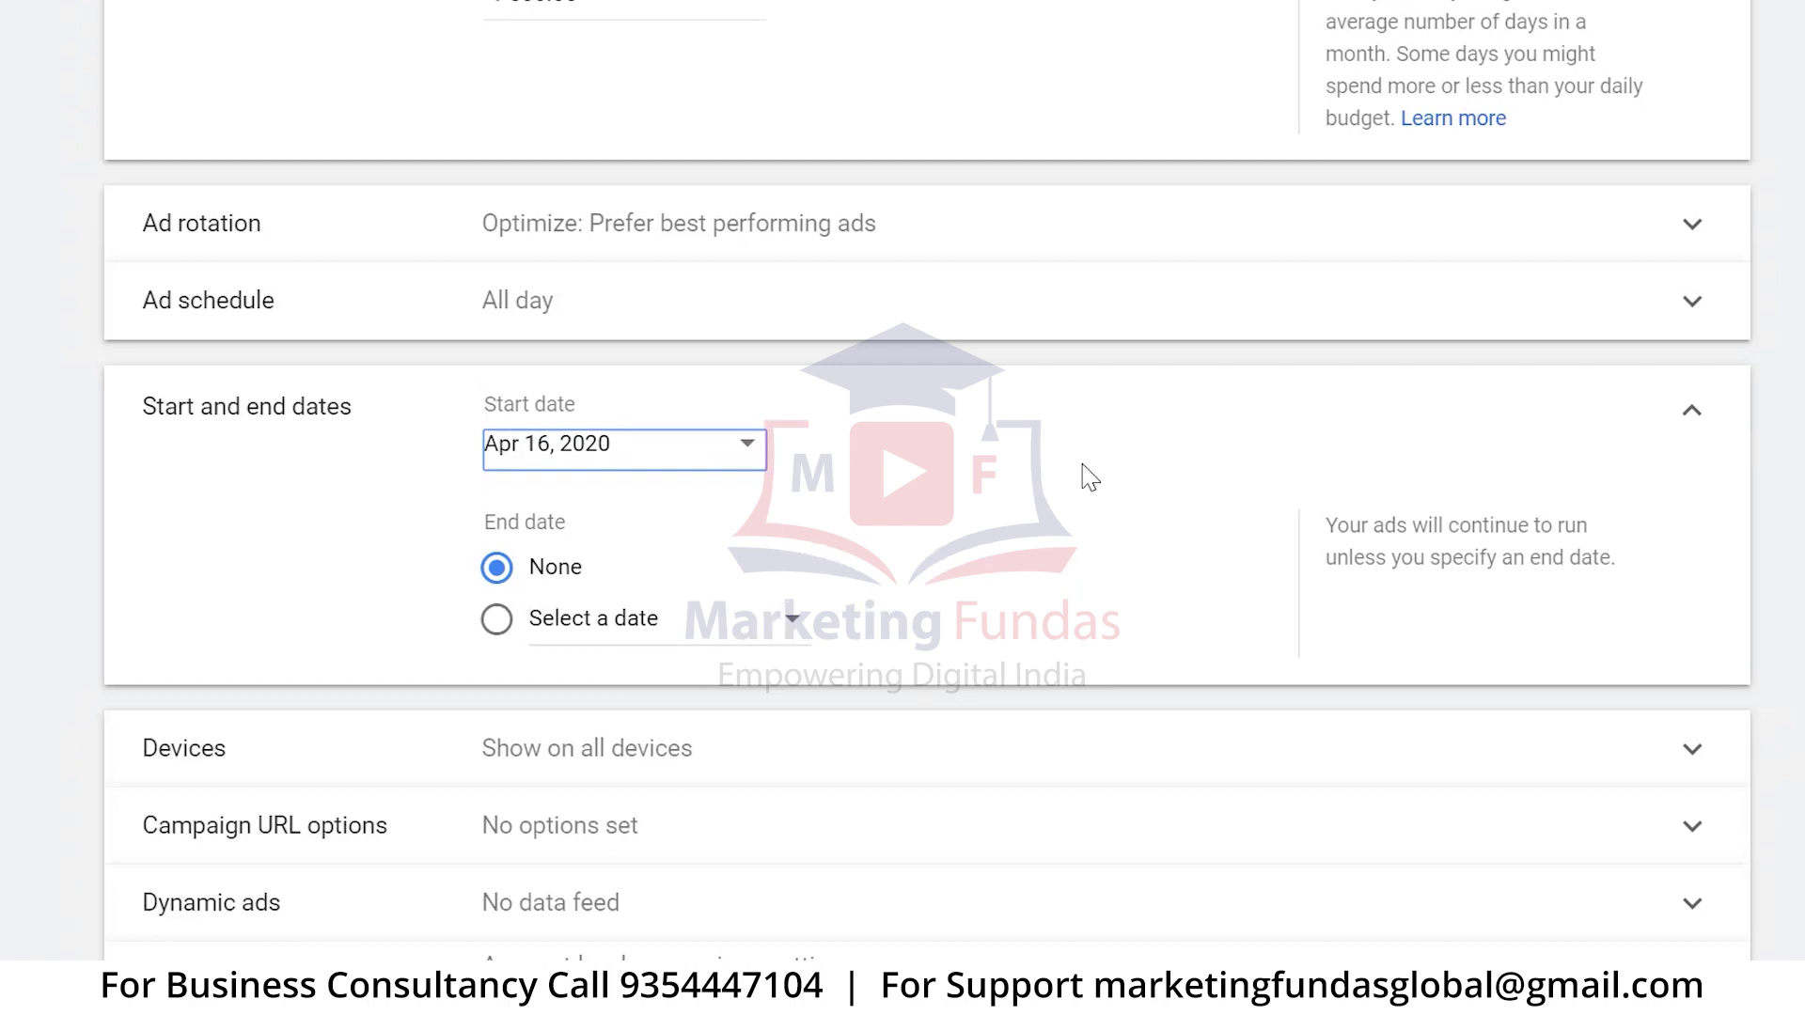
left_click(1691, 414)
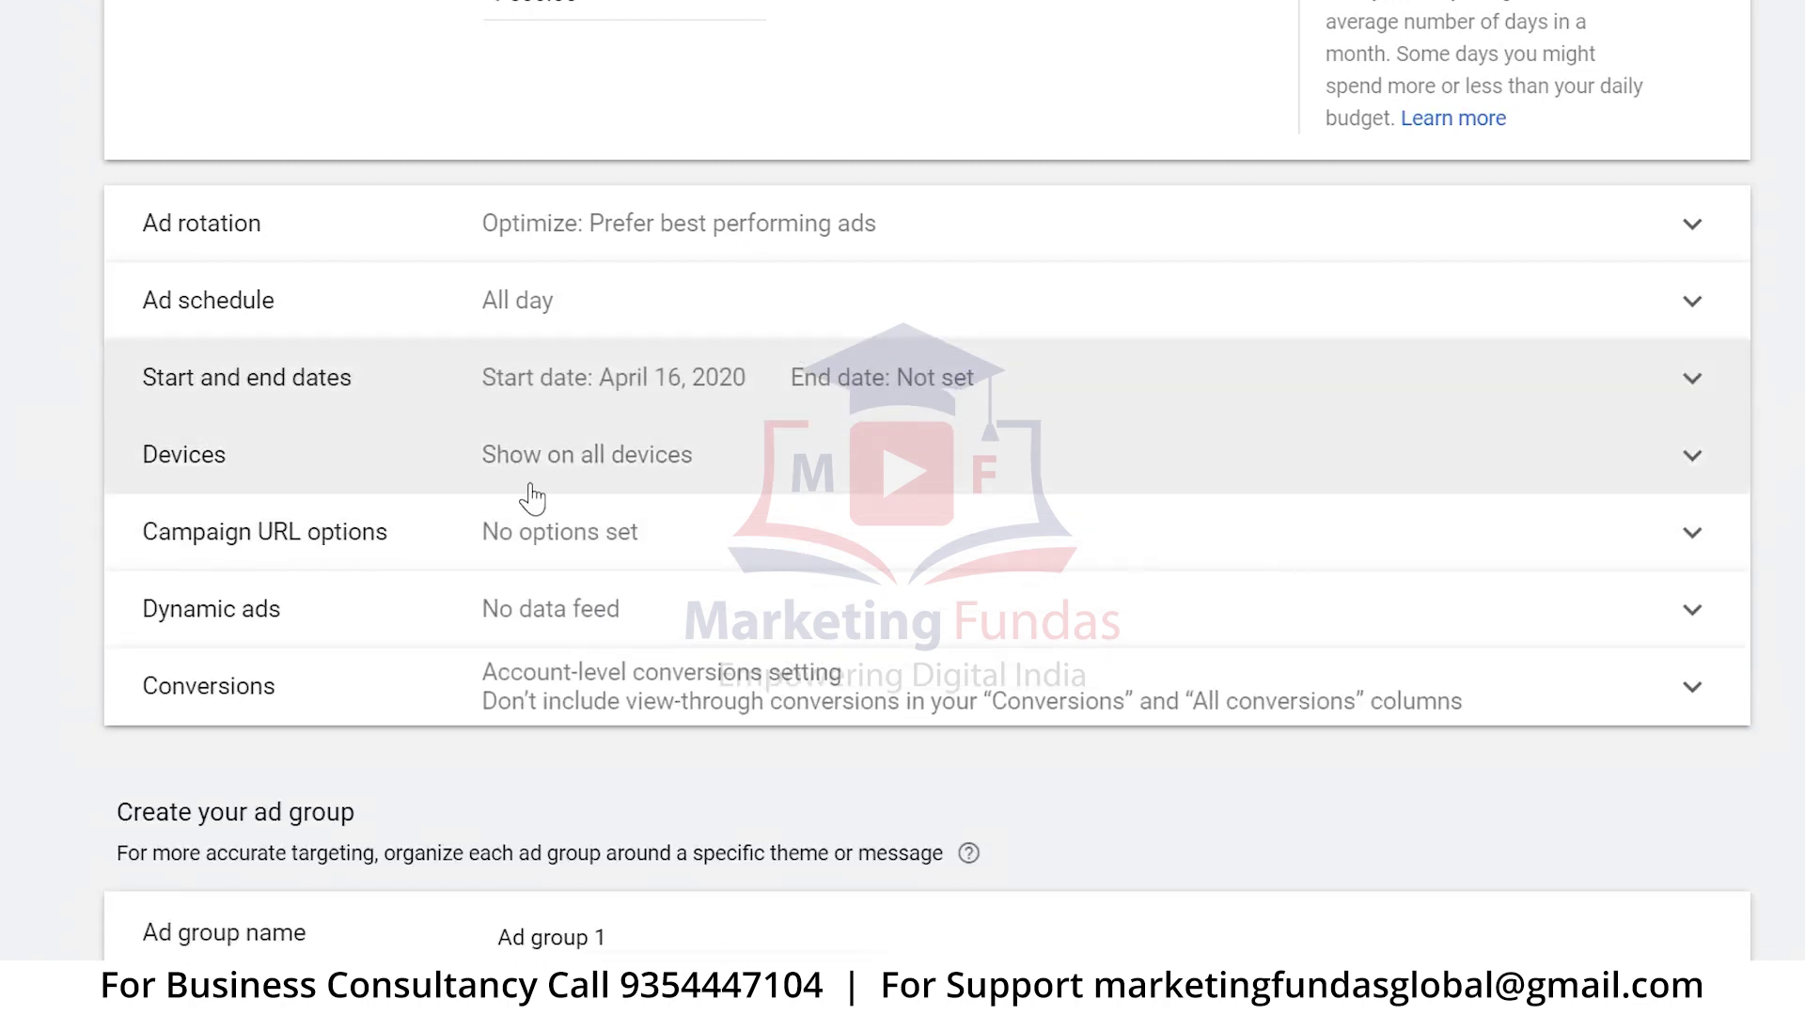
Step: Try specific device targeting with Computers excluded, and switch back to showing ads on all devices
left_click(709, 470)
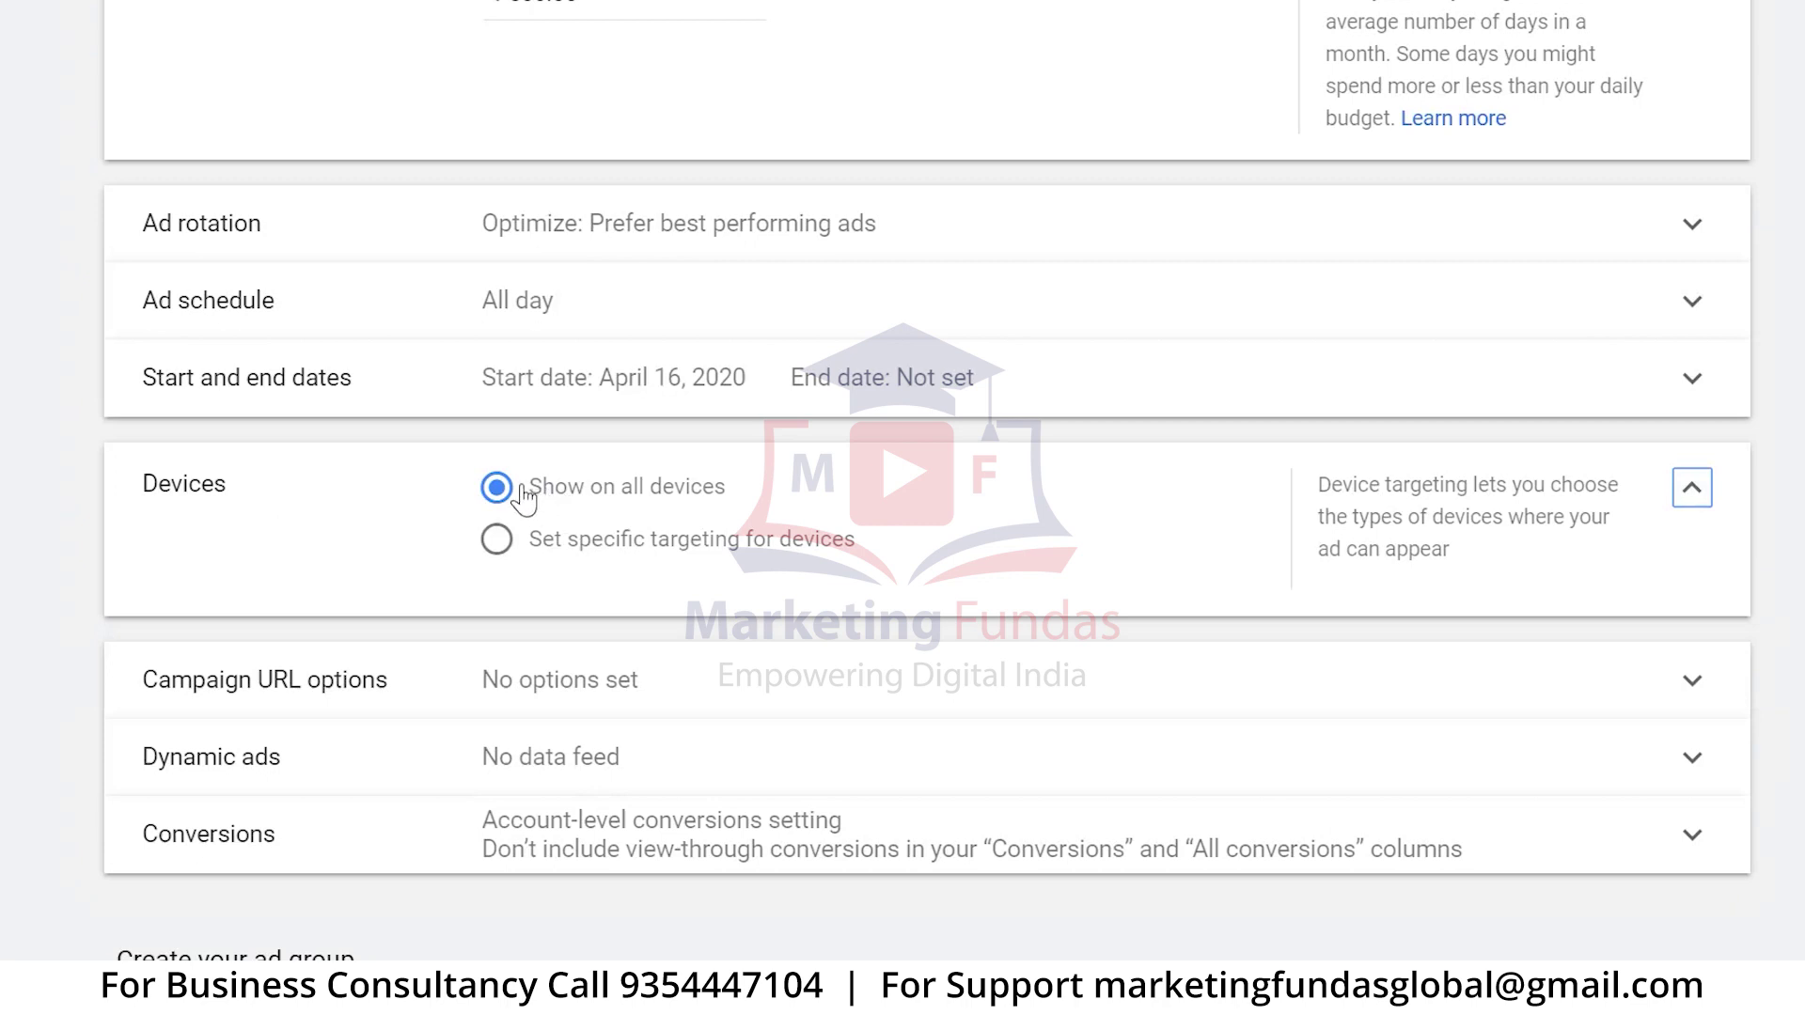
left_click(499, 550)
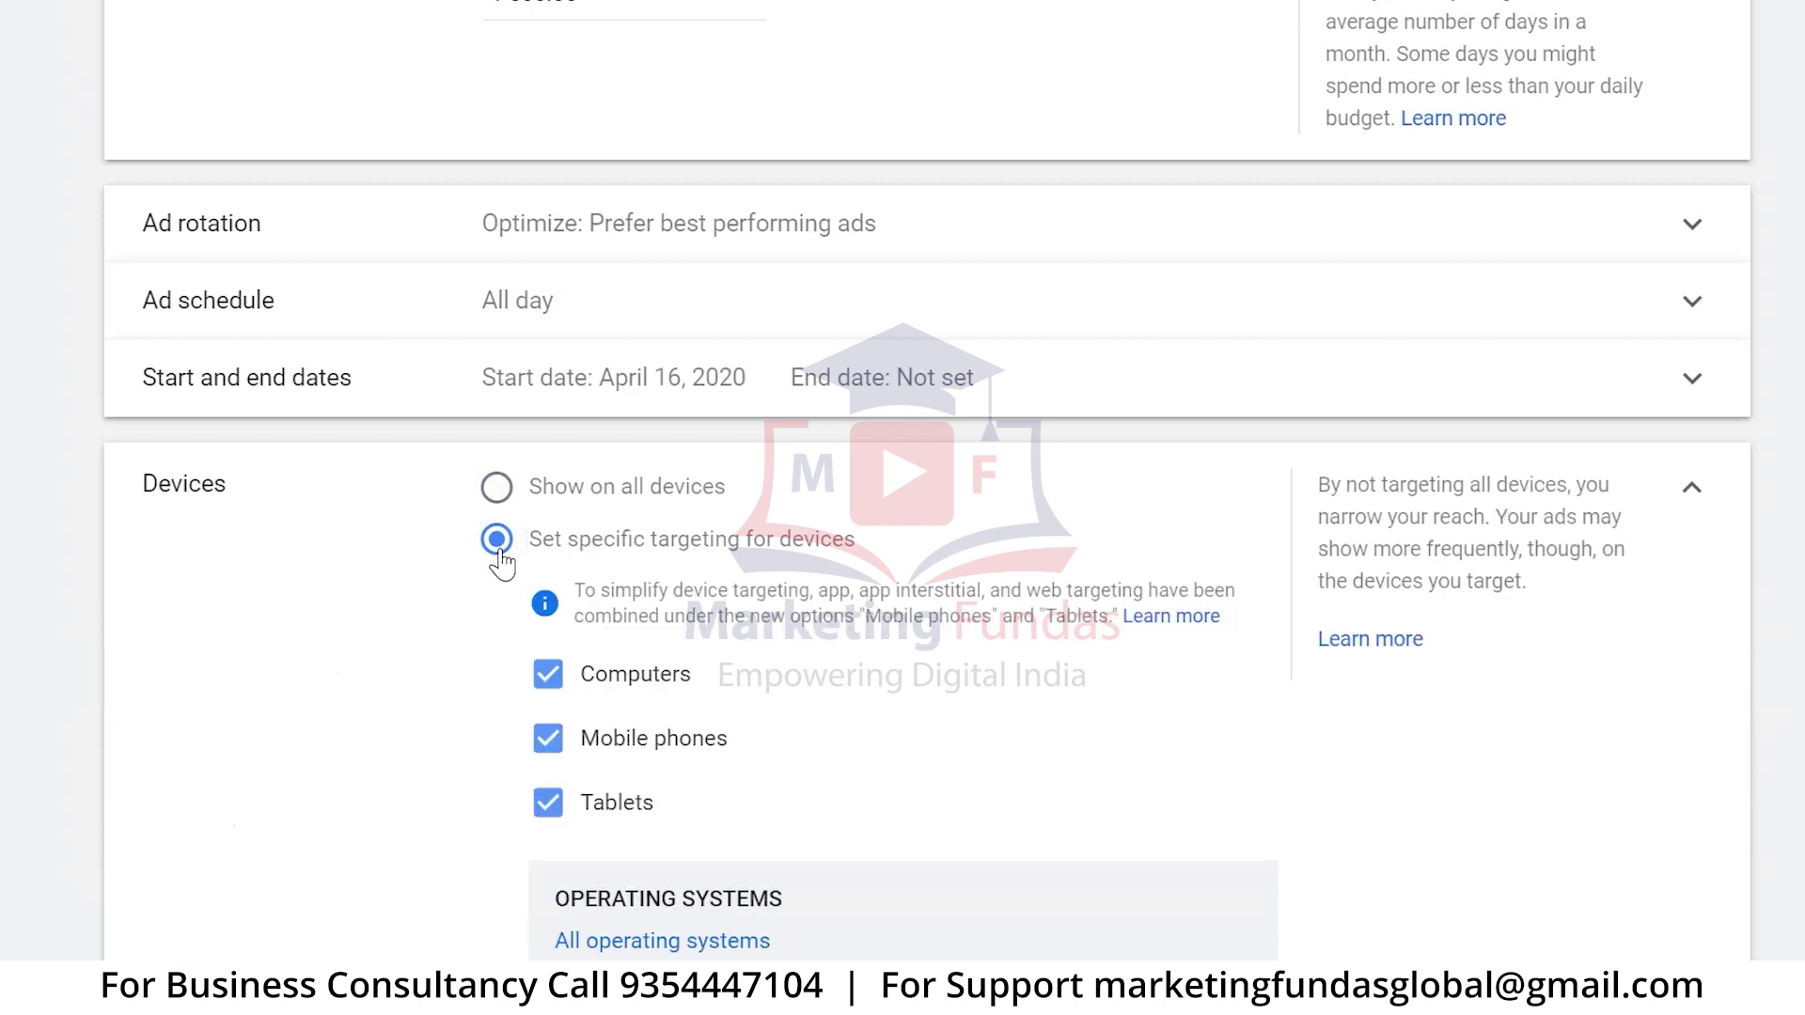
scroll(463, 677, "down", 3)
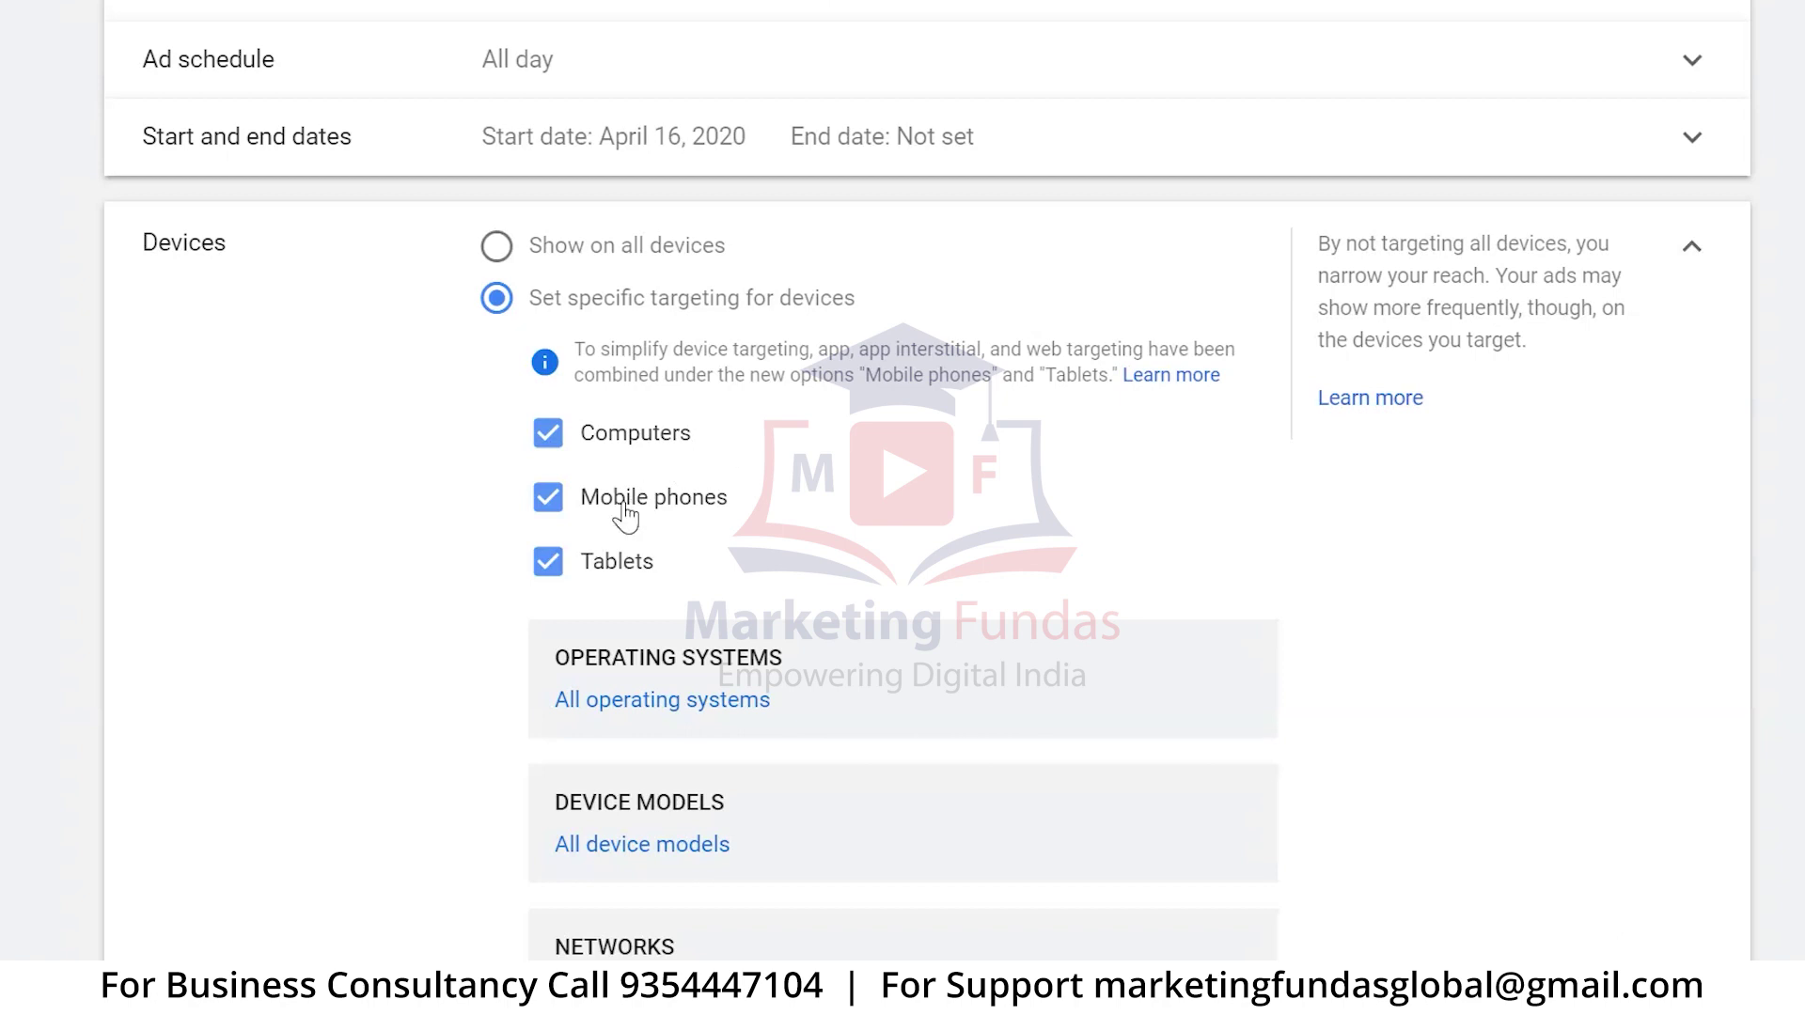
left_click(545, 447)
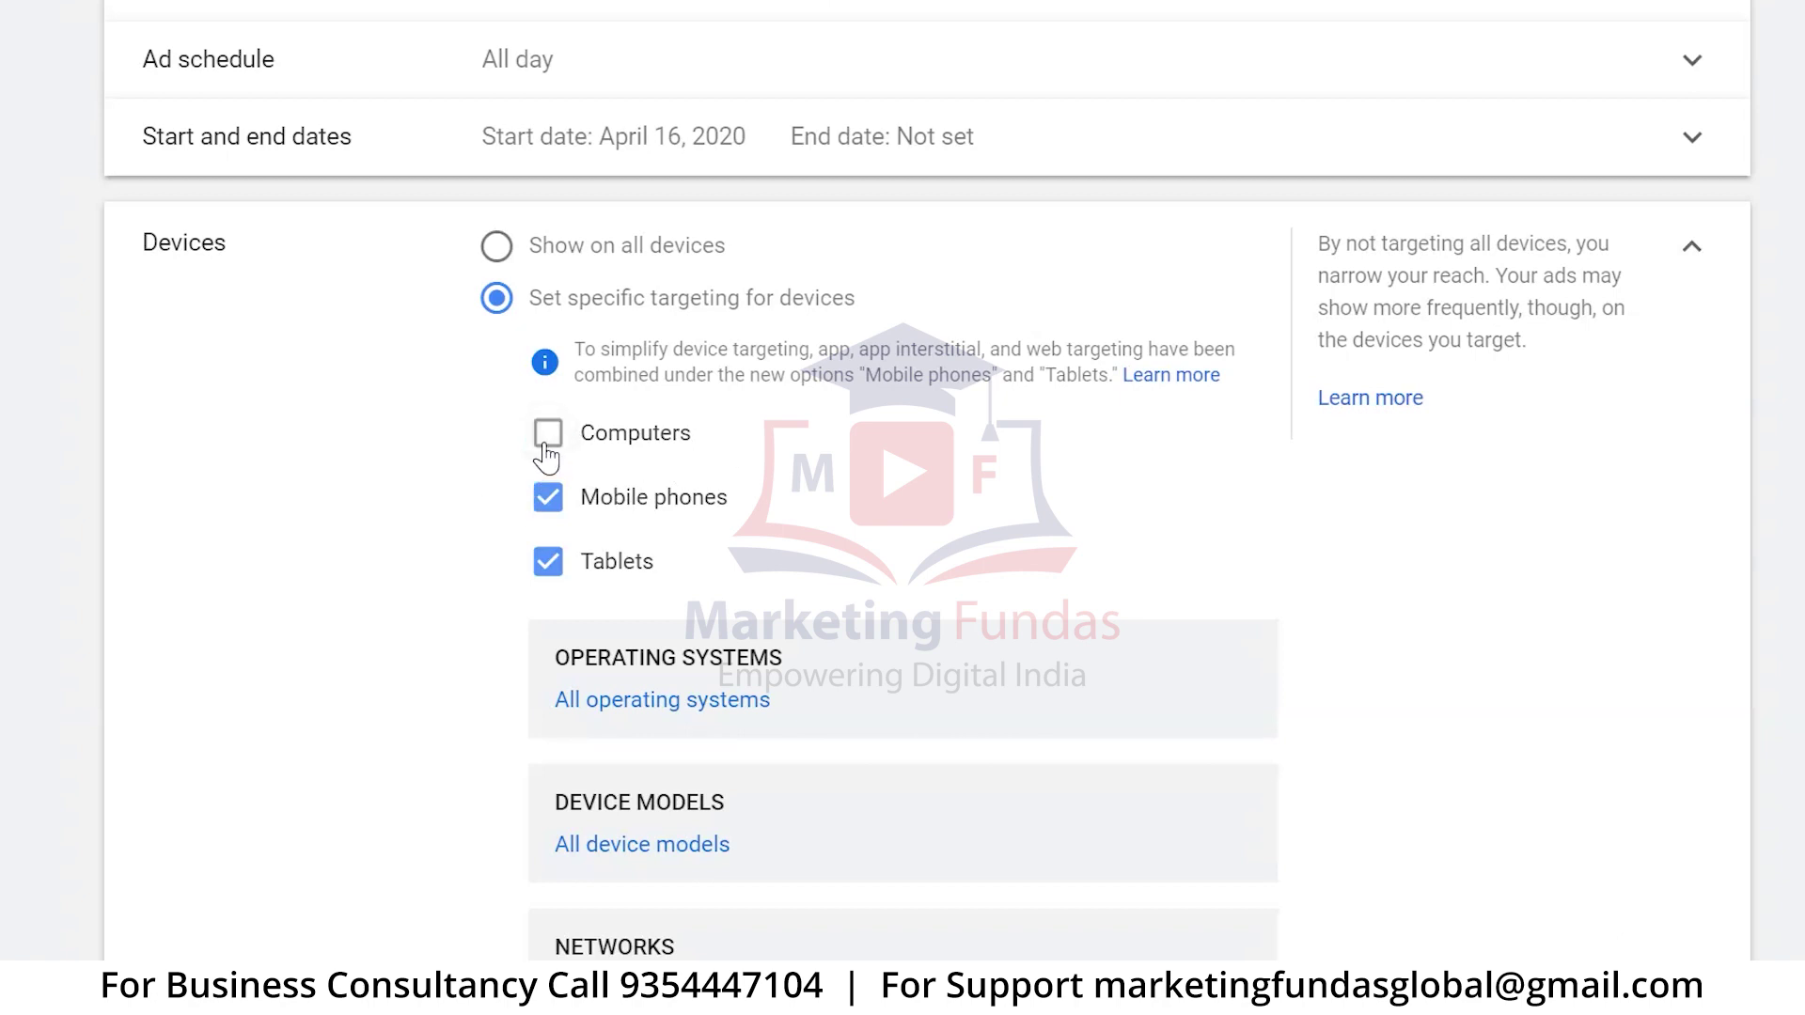
left_click(496, 246)
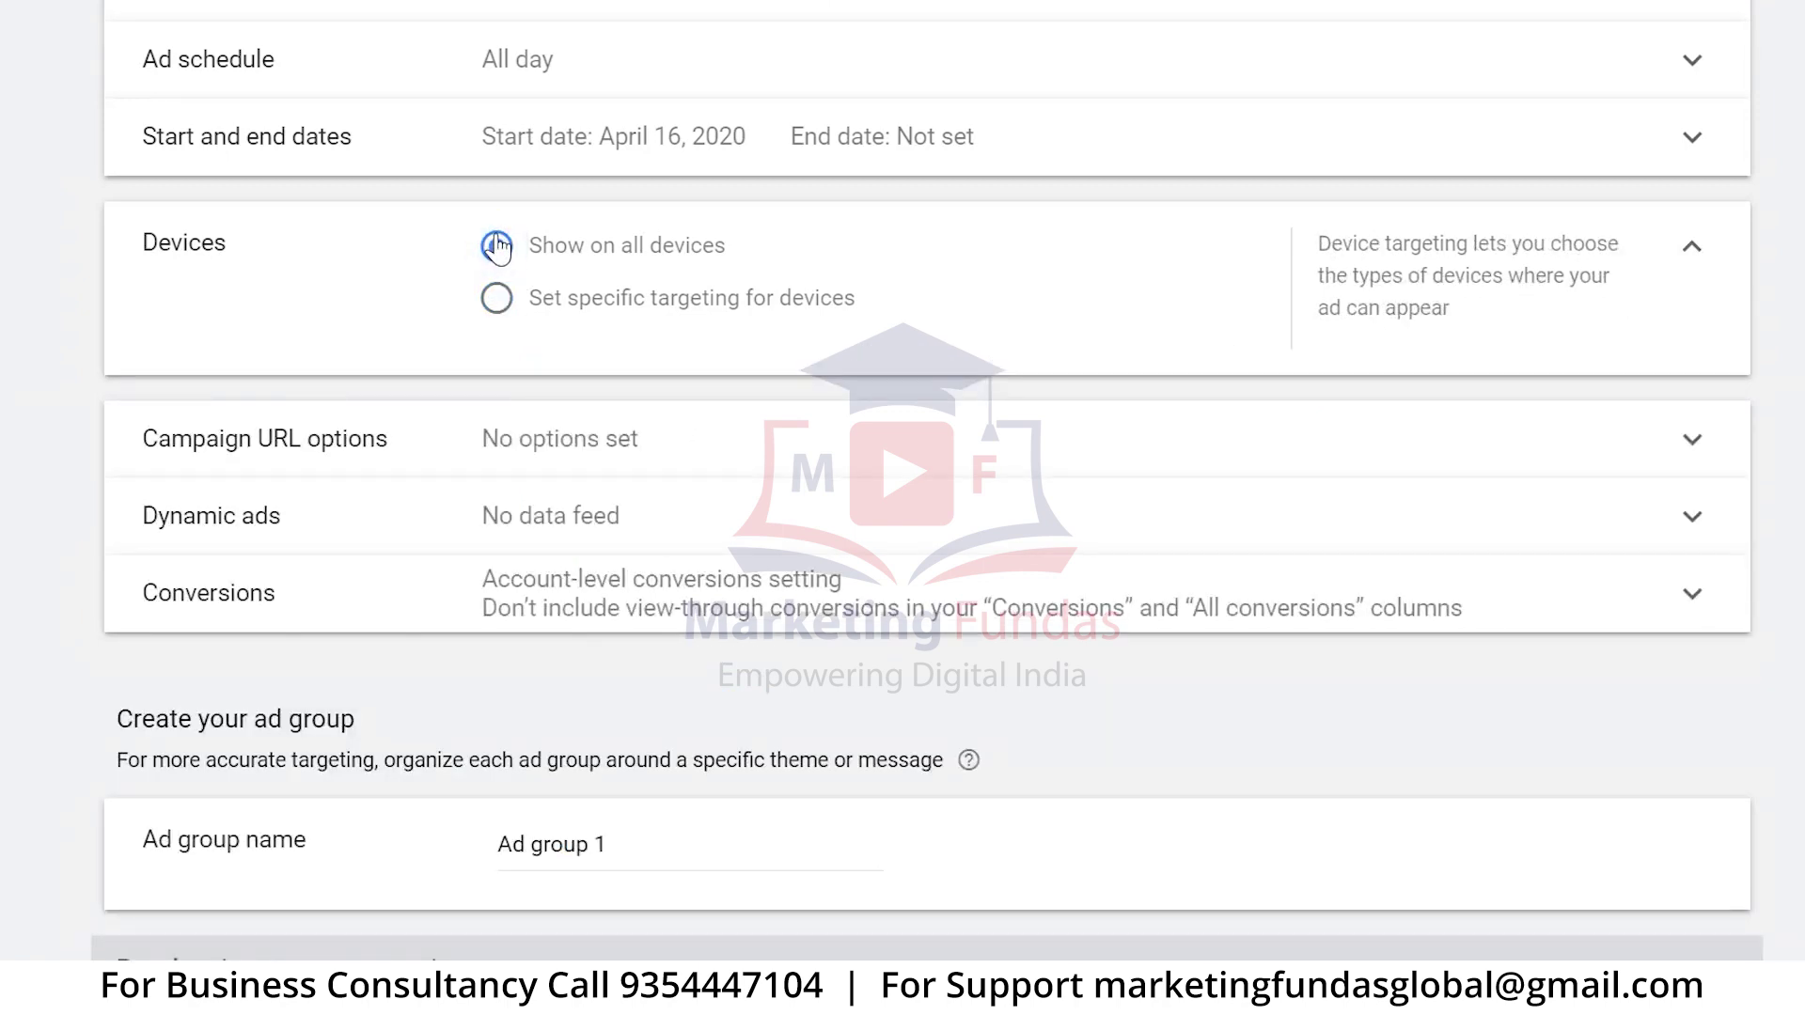
Step: Expand the campaign URL options to examine the tracking template, final URL suffix and custom parameters
scroll(423, 395, "down", 3)
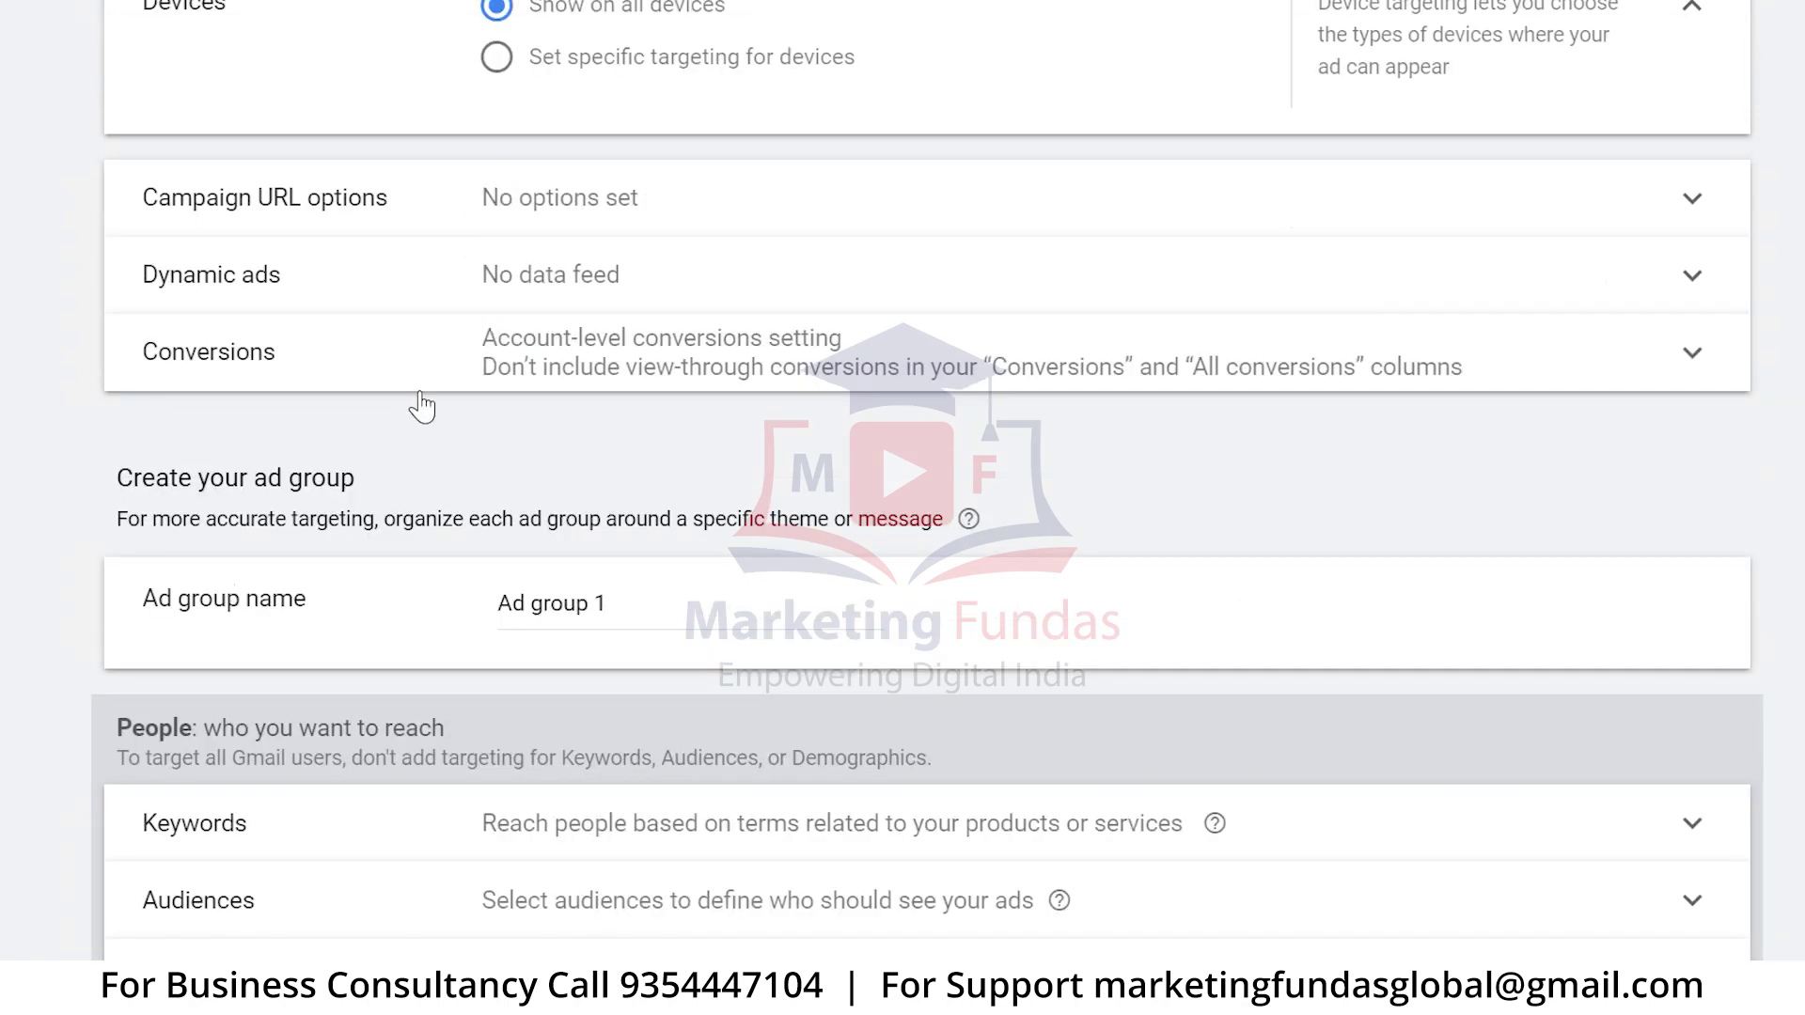
left_click(928, 185)
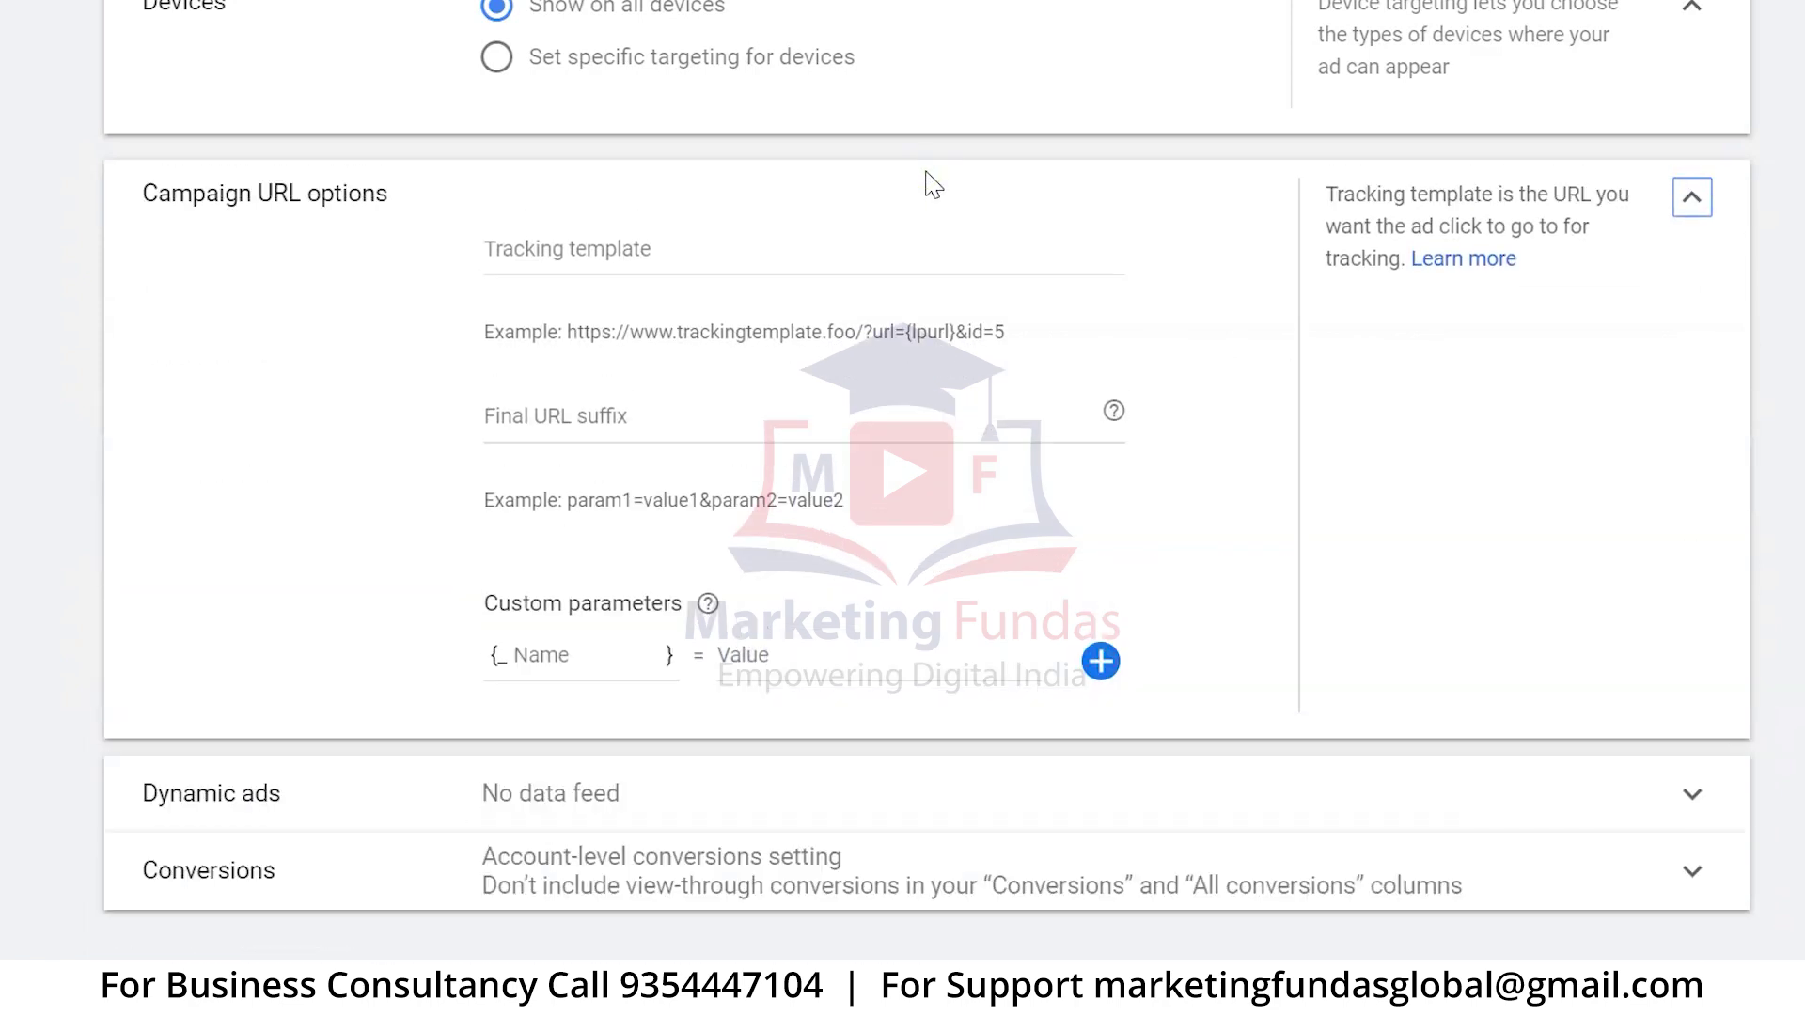